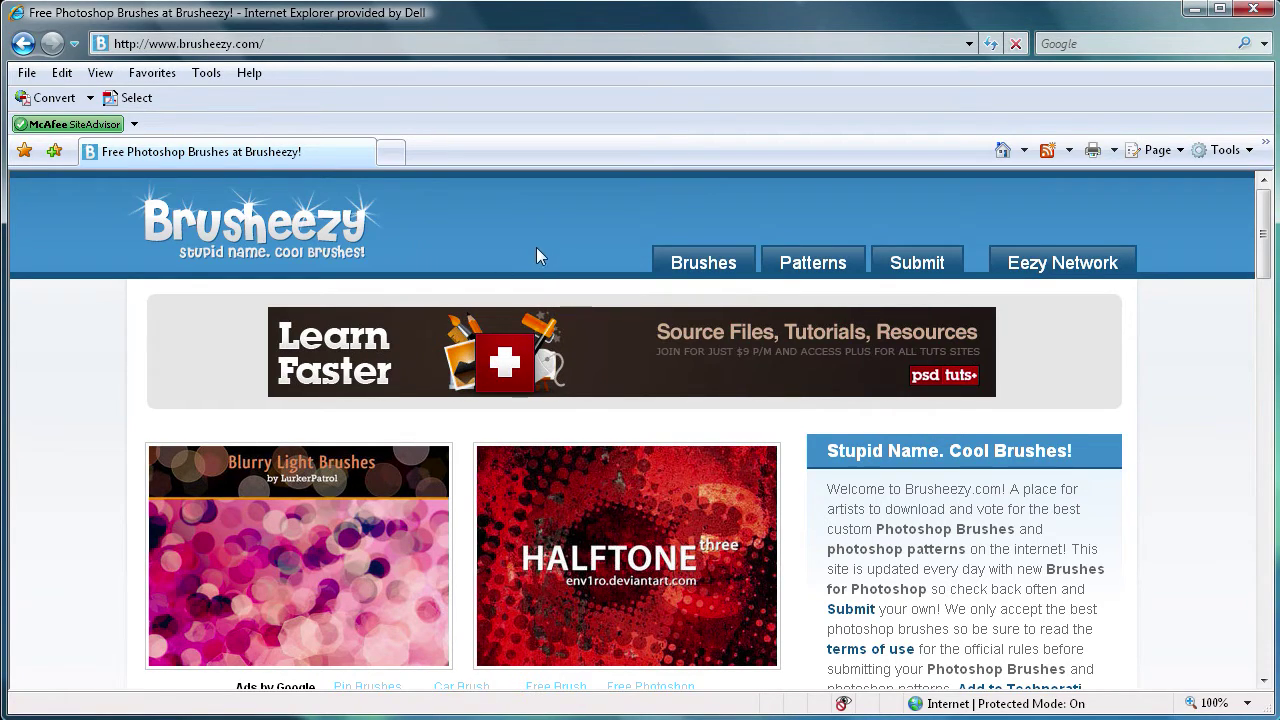
# Search Brusheezy for 'abstract' and open the Abstract Brushset III result
pyautogui.moveTo(1263, 220); pyautogui.dragTo(1263, 528)
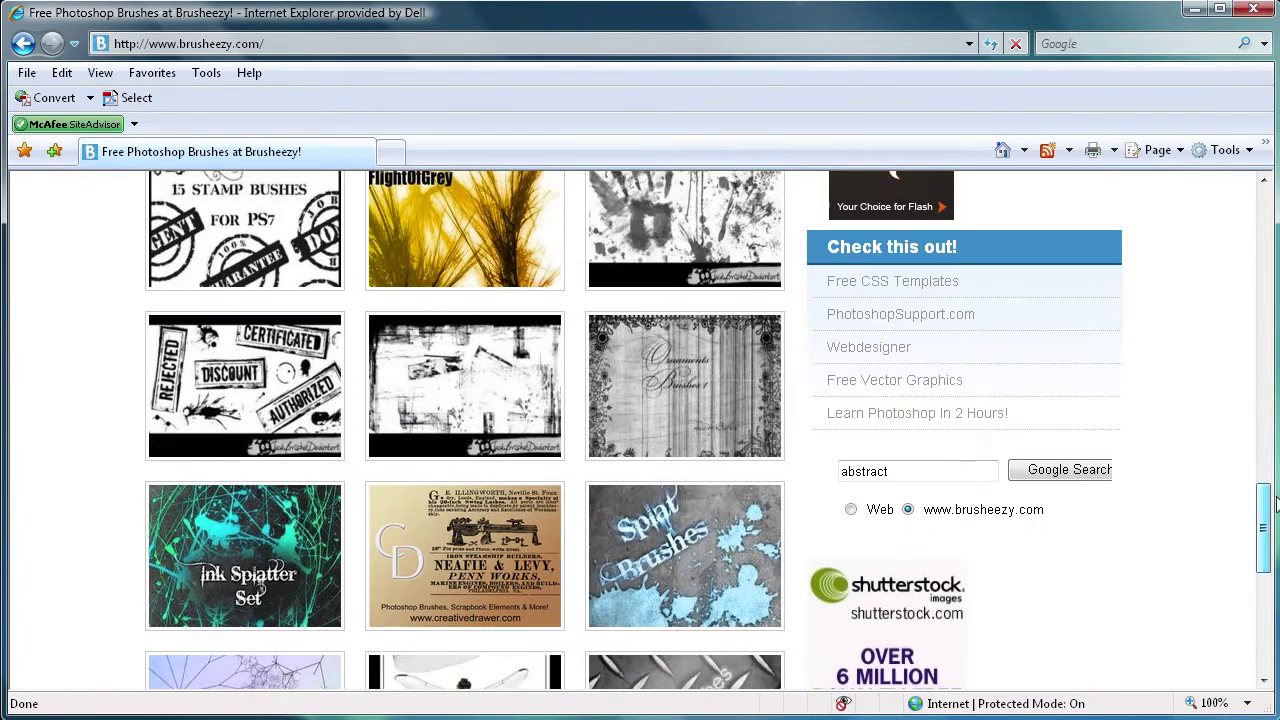
pyautogui.click(928, 480)
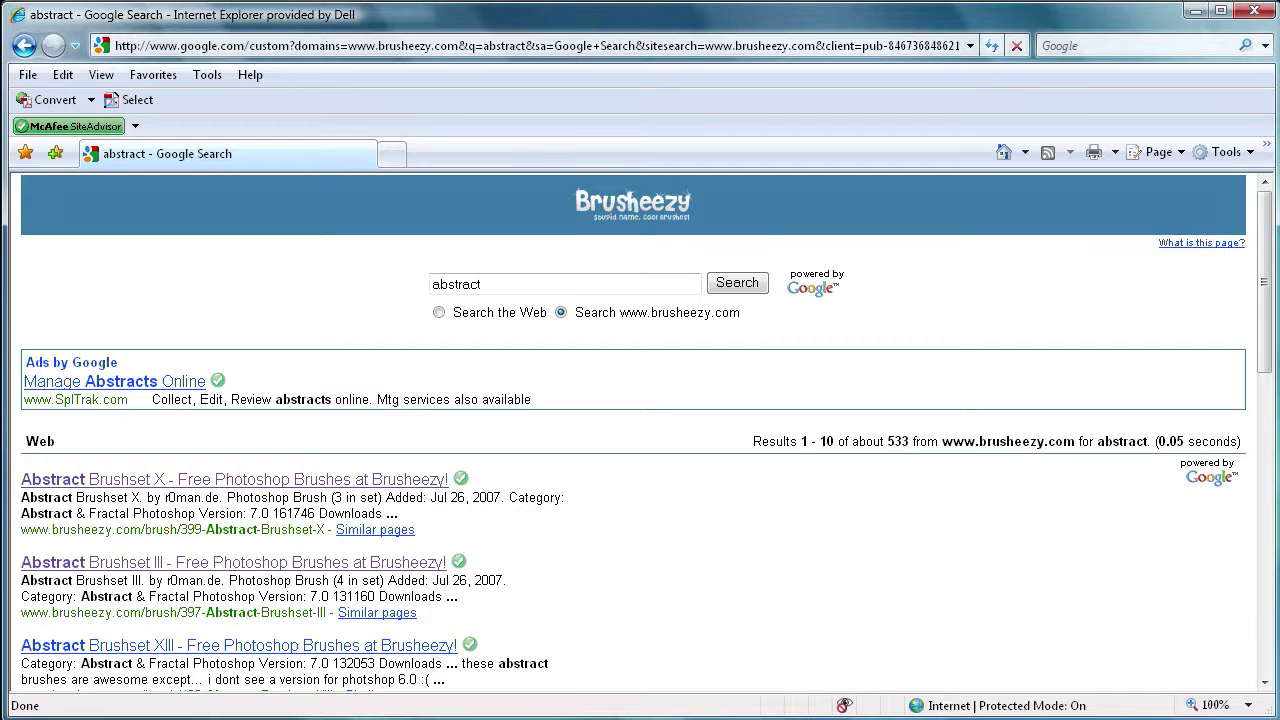
pyautogui.scroll(-1, 80, 490)
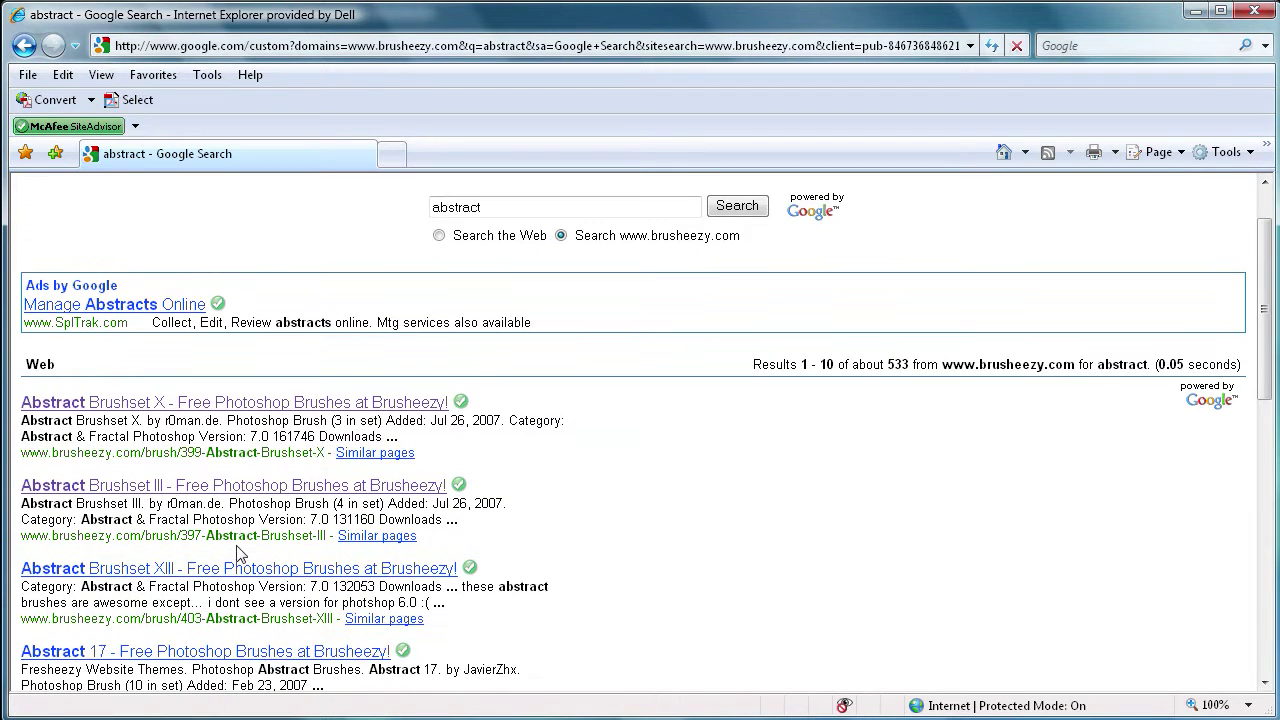
pyautogui.click(96, 490)
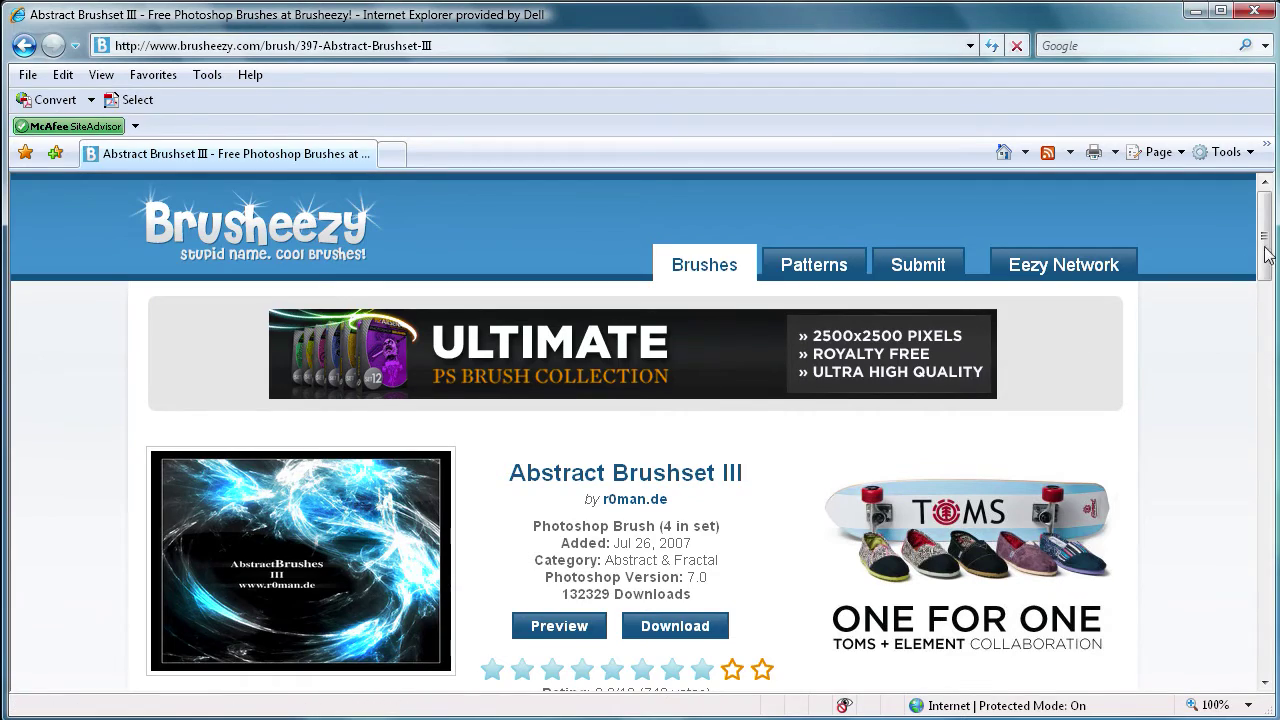
# Preview the set's four brushes, sized 580, 900, 800 and 700
pyautogui.moveTo(1266, 255)
pyautogui.mouseDown()
pyautogui.moveTo(1266, 403)
pyautogui.moveTo(1266, 266)
pyautogui.mouseUp()
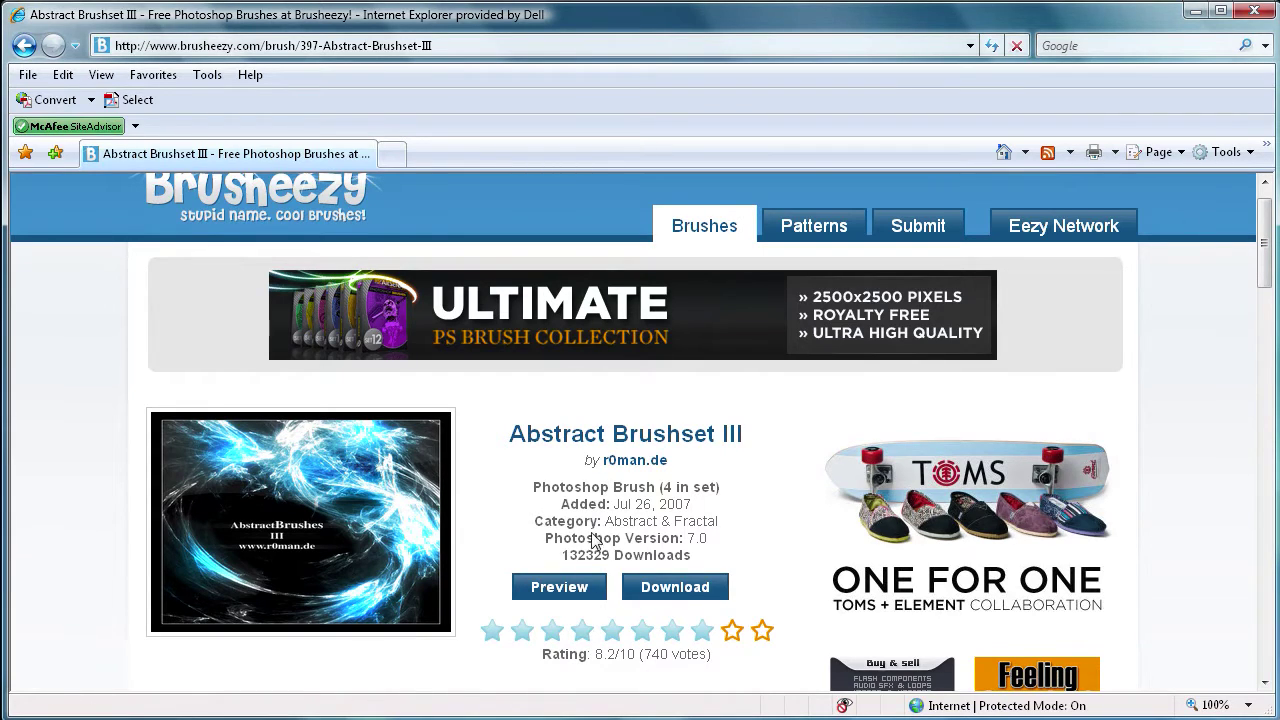
pyautogui.moveTo(564, 556); pyautogui.dragTo(606, 557)
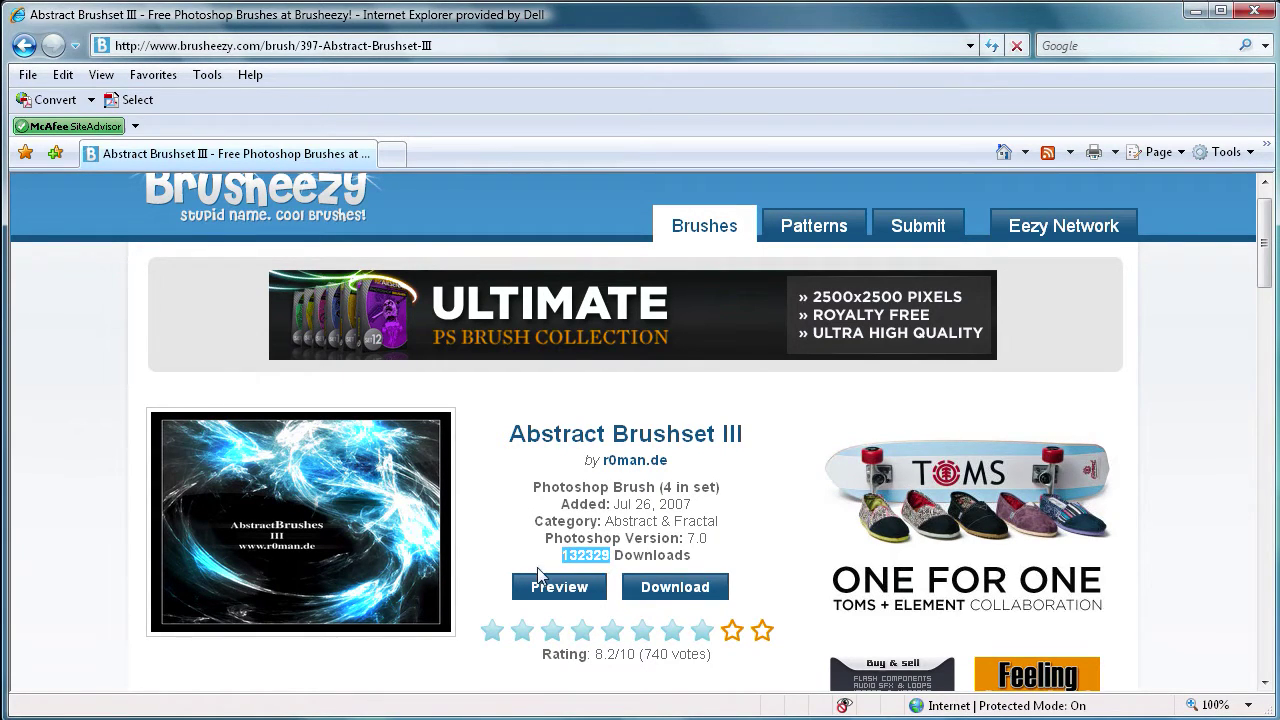
pyautogui.click(510, 535)
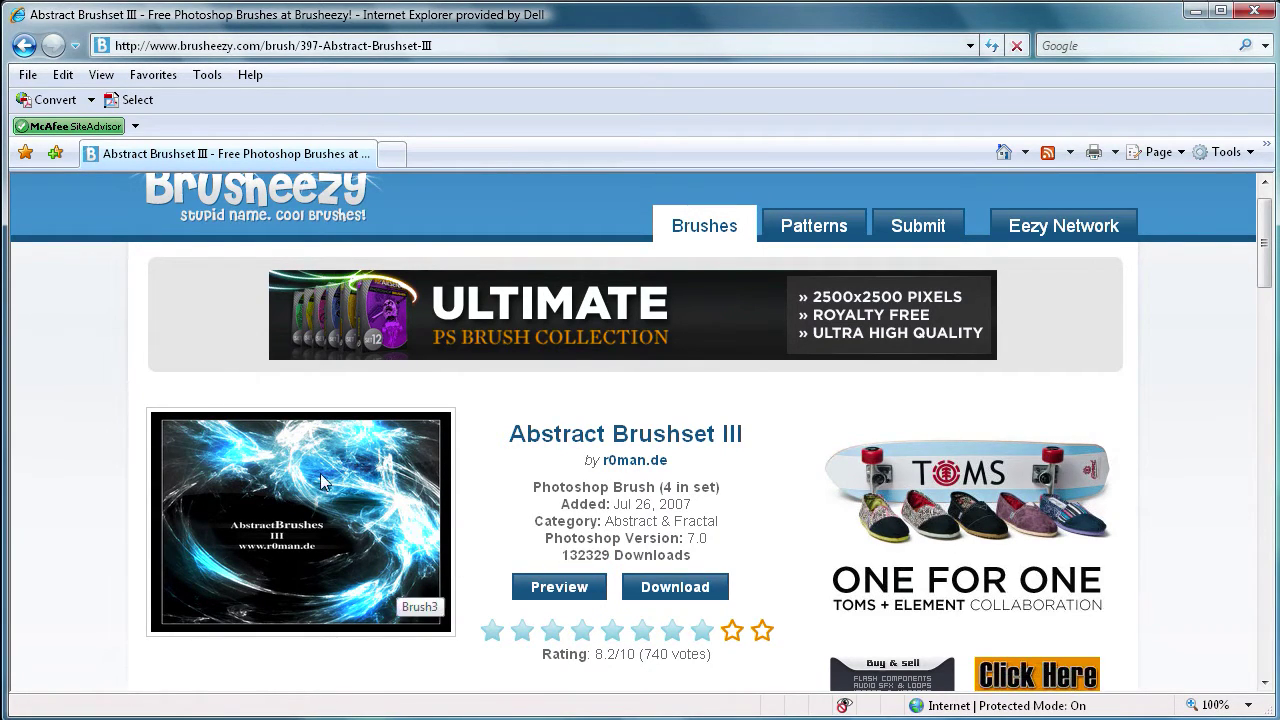
pyautogui.click(549, 590)
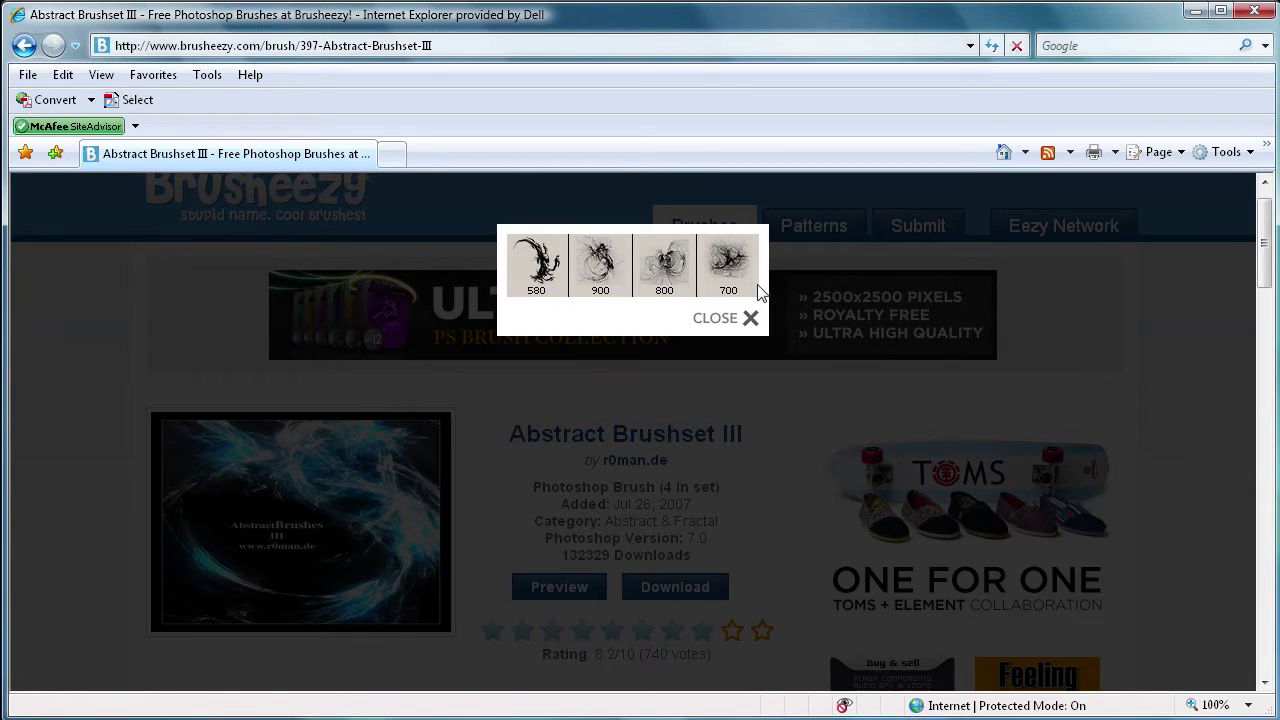
# Download the brush set zip and save it to the Desktop as abstract.zip (1.15MB)
pyautogui.click(750, 318)
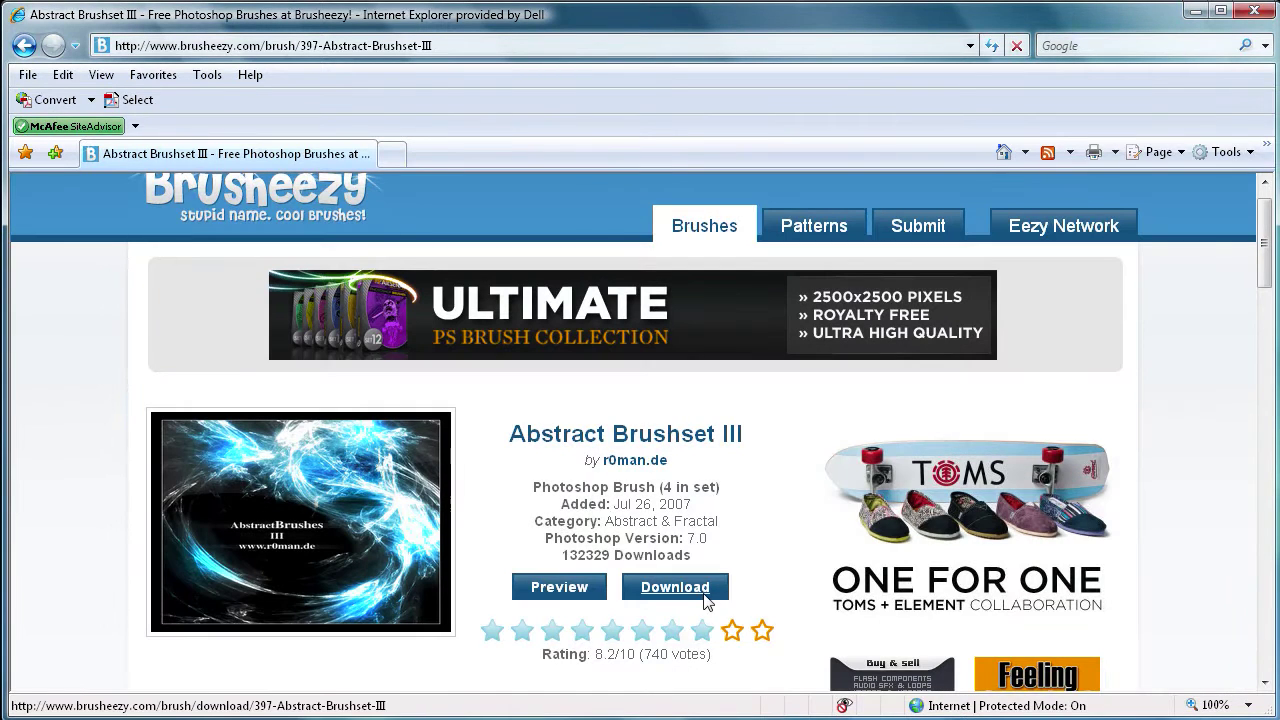
pyautogui.click(703, 596)
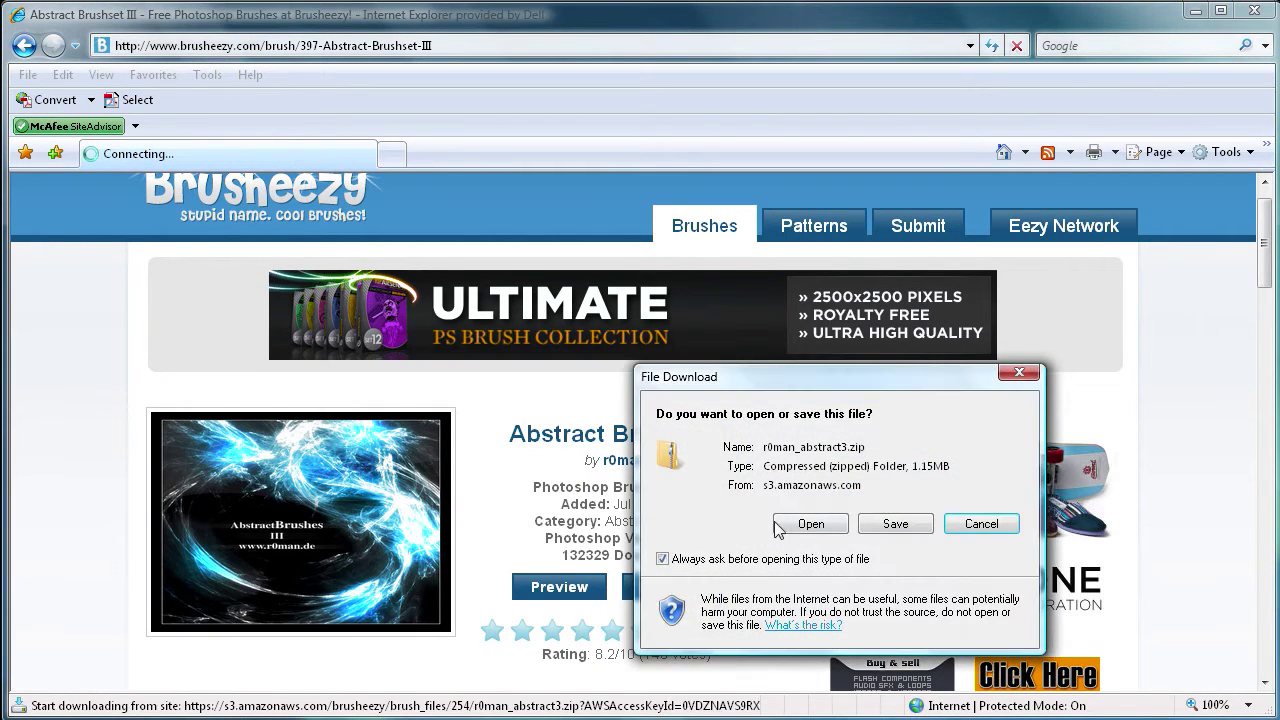
pyautogui.click(894, 526)
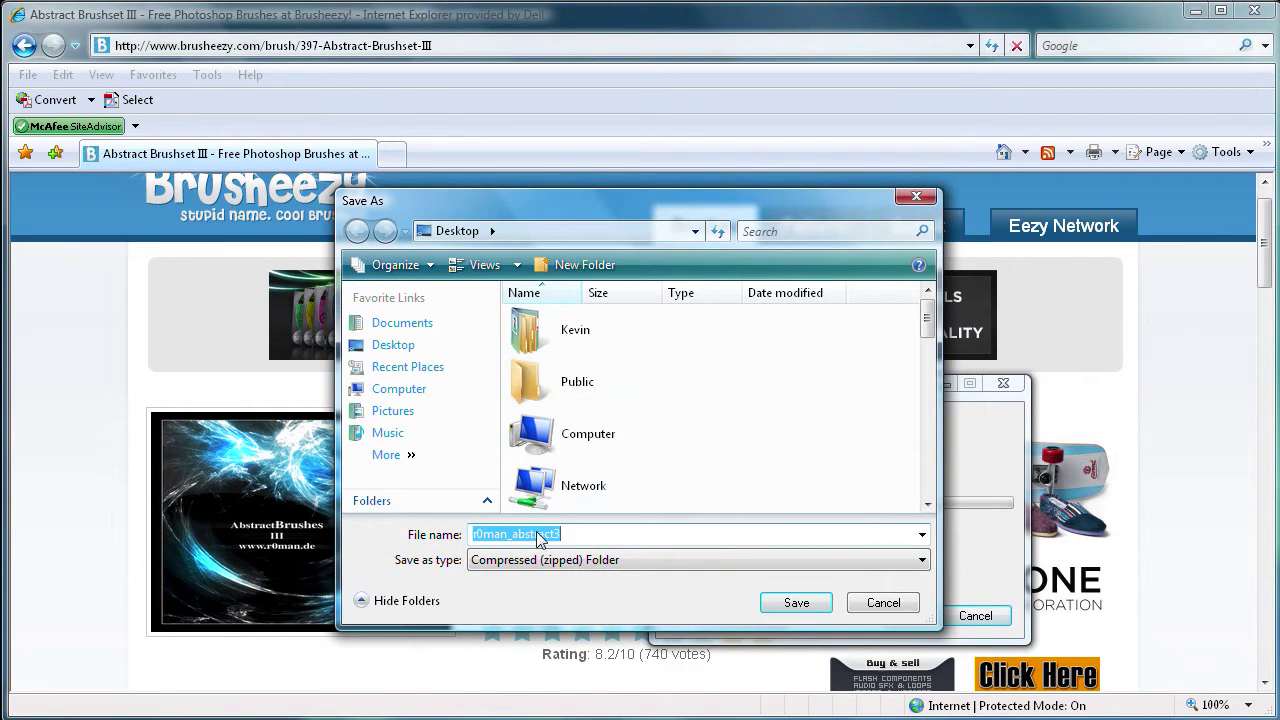
pyautogui.click(563, 540)
pyautogui.moveTo(557, 537); pyautogui.dragTo(470, 540)
pyautogui.write('abstac')
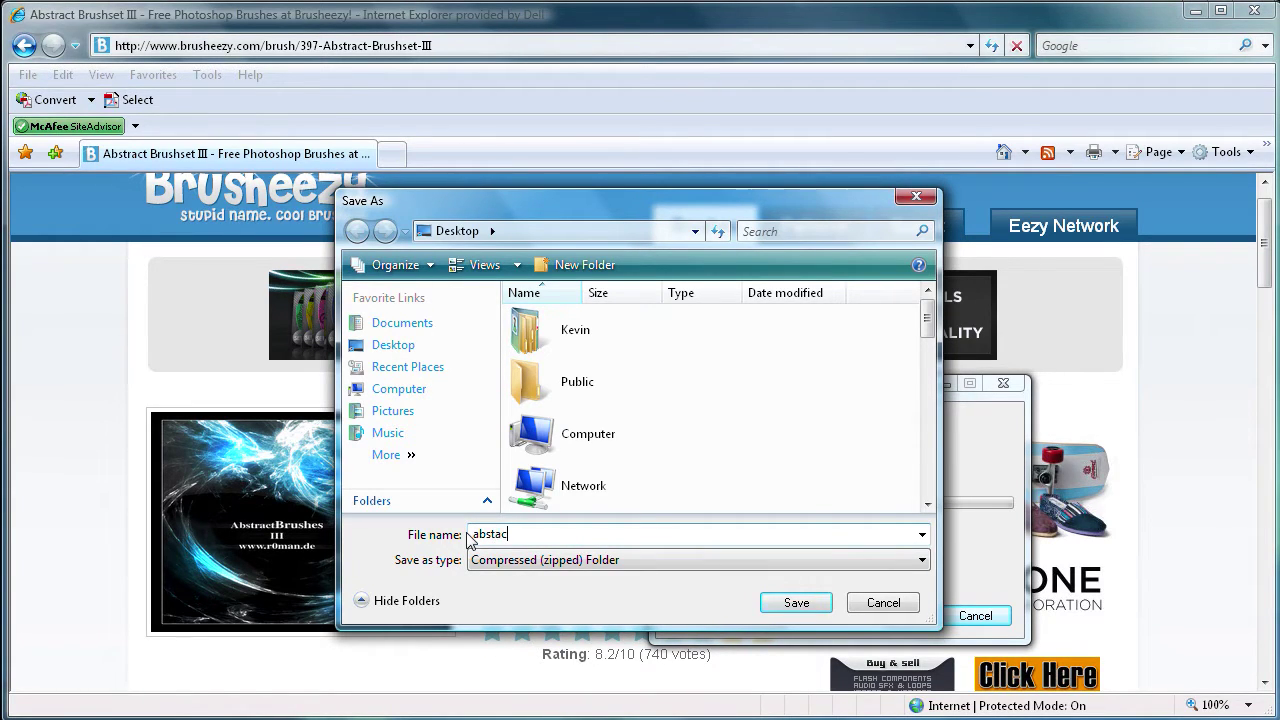
pyautogui.write('stract')
pyautogui.click(492, 540)
pyautogui.press('BackSpace')
pyautogui.click(803, 601)
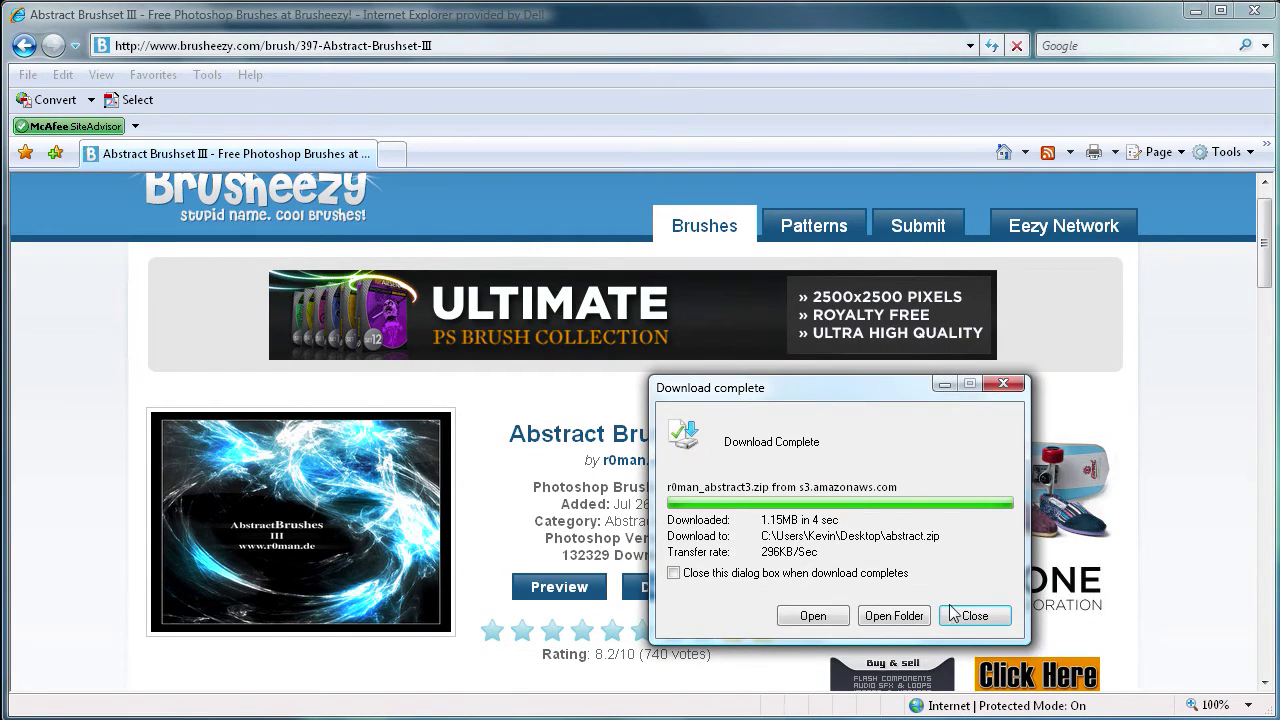
pyautogui.click(966, 619)
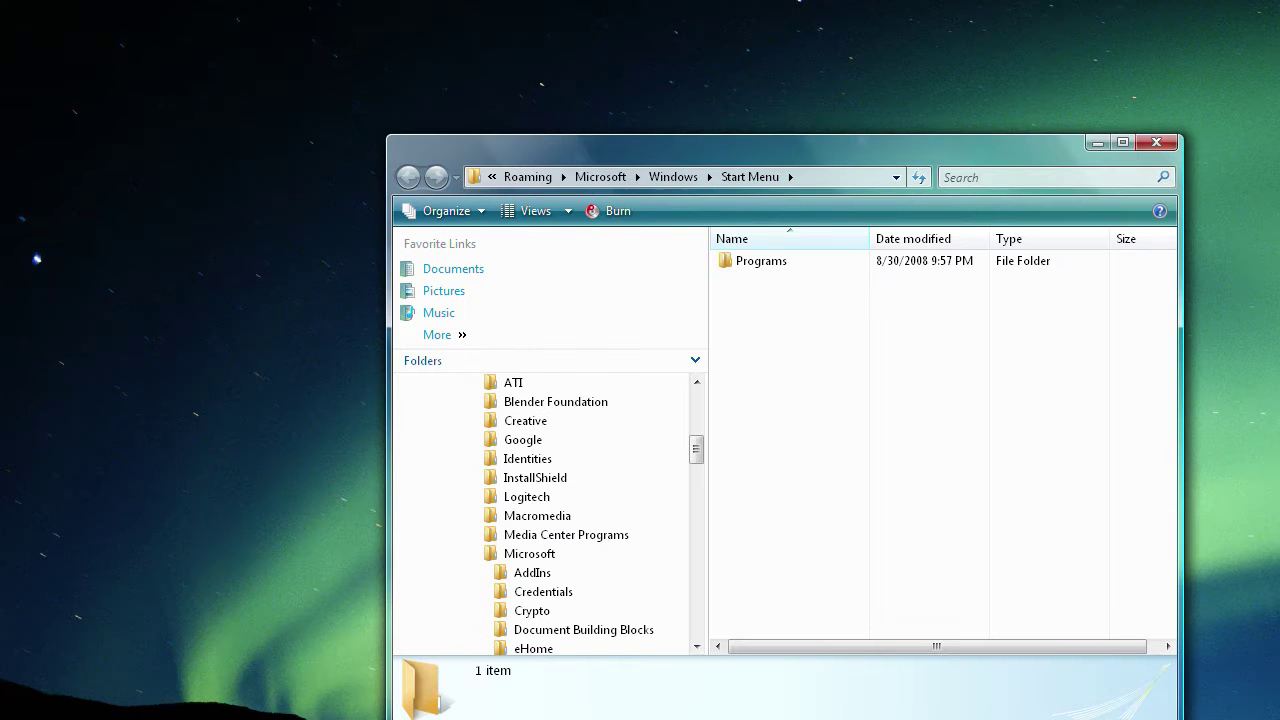
# Reposition the Explorer window and show the Desktop folder listing the abstract zip
pyautogui.moveTo(719, 146); pyautogui.dragTo(522, 64)
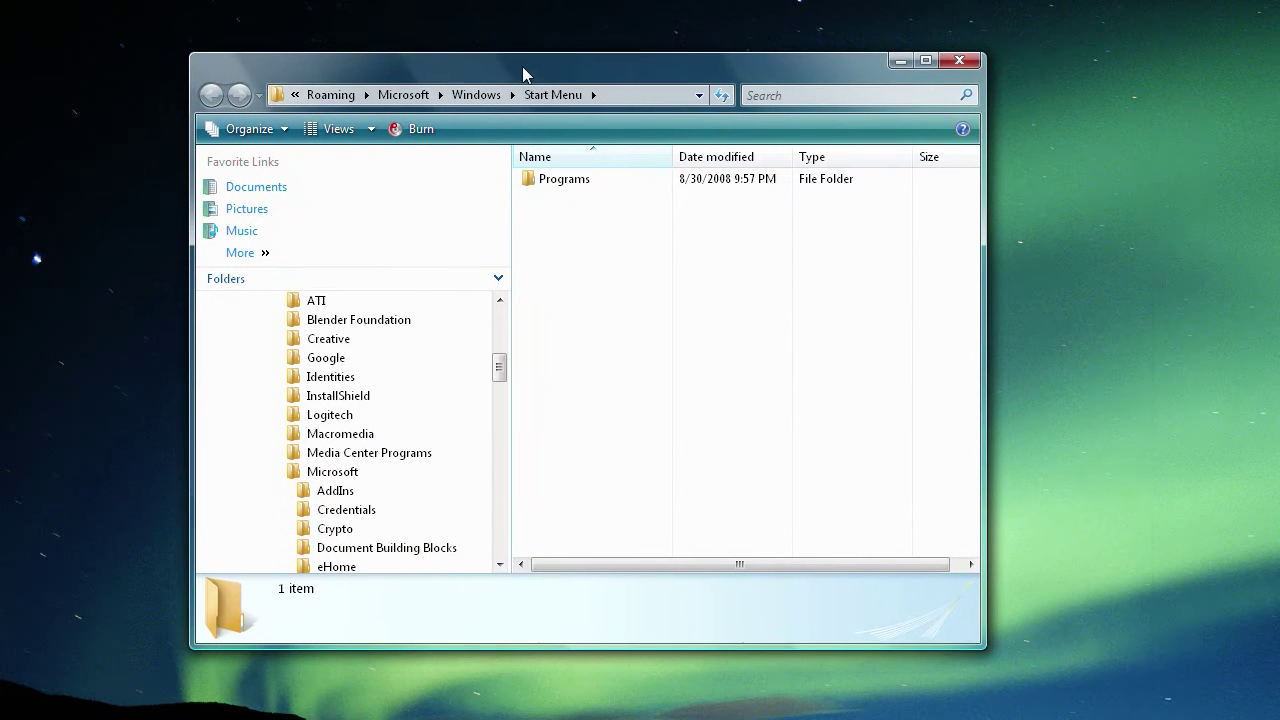
pyautogui.moveTo(499, 367); pyautogui.dragTo(496, 300)
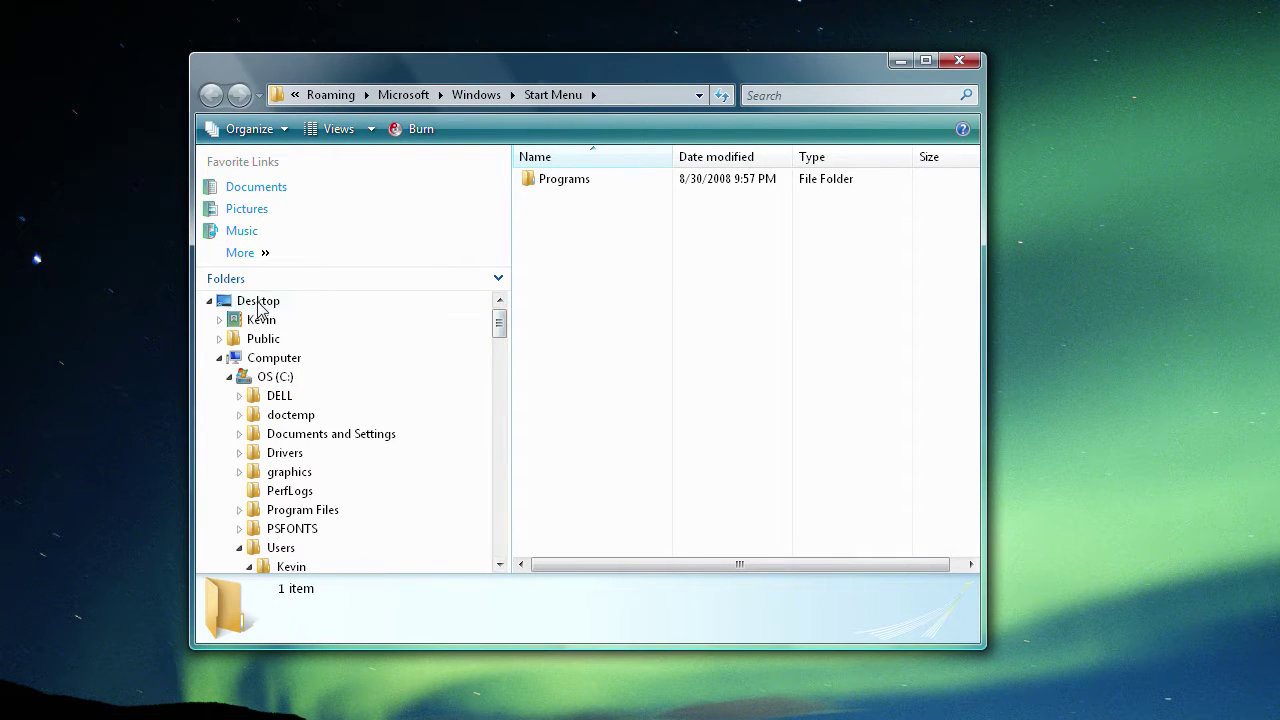
pyautogui.click(258, 301)
pyautogui.moveTo(975, 272)
pyautogui.mouseDown()
pyautogui.moveTo(1000, 398)
pyautogui.moveTo(997, 382)
pyautogui.moveTo(1006, 544)
pyautogui.moveTo(995, 190)
pyautogui.mouseUp()
# Search for 'abstract' and open the downloaded abstract zip archive
pyautogui.click(785, 97)
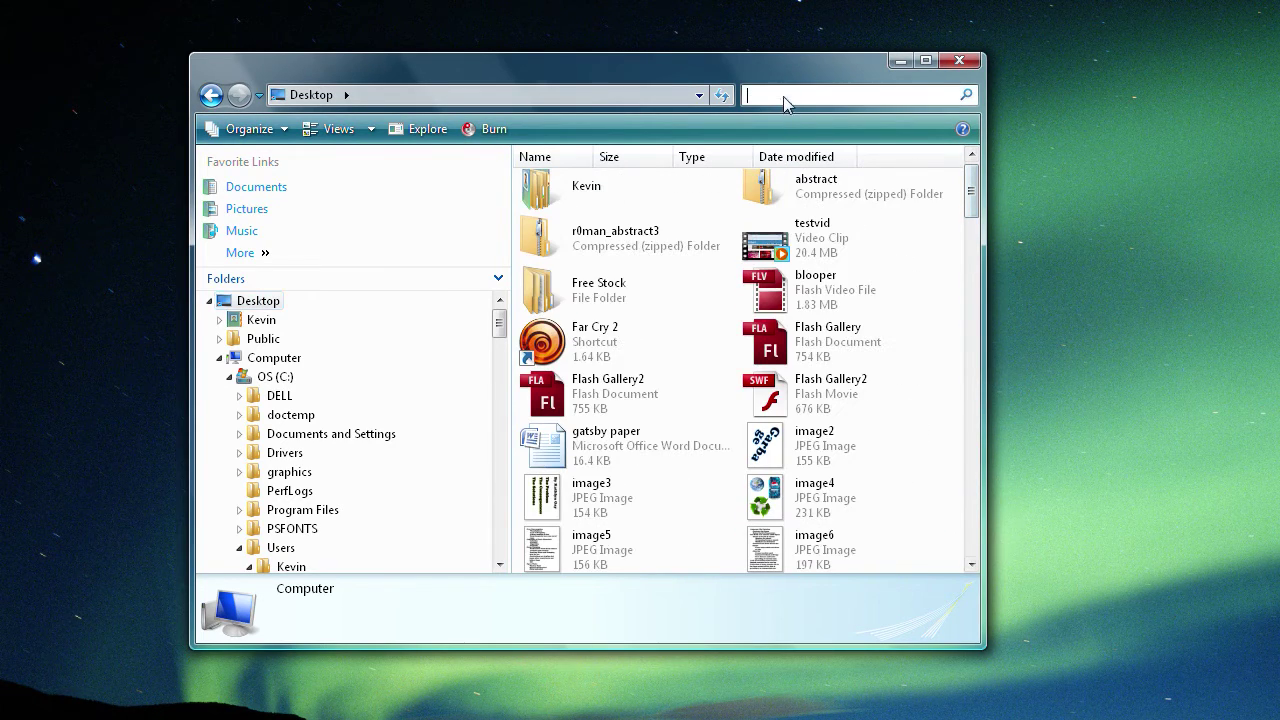
pyautogui.write('abstr')
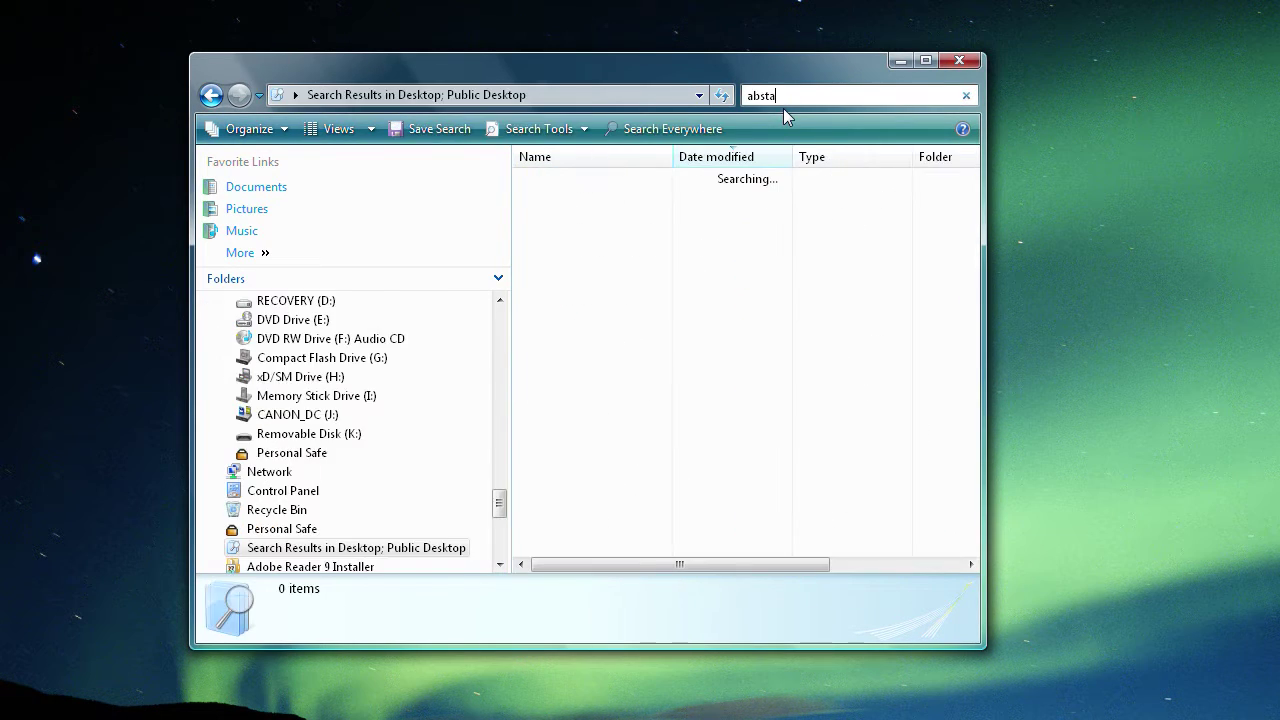
pyautogui.write('act')
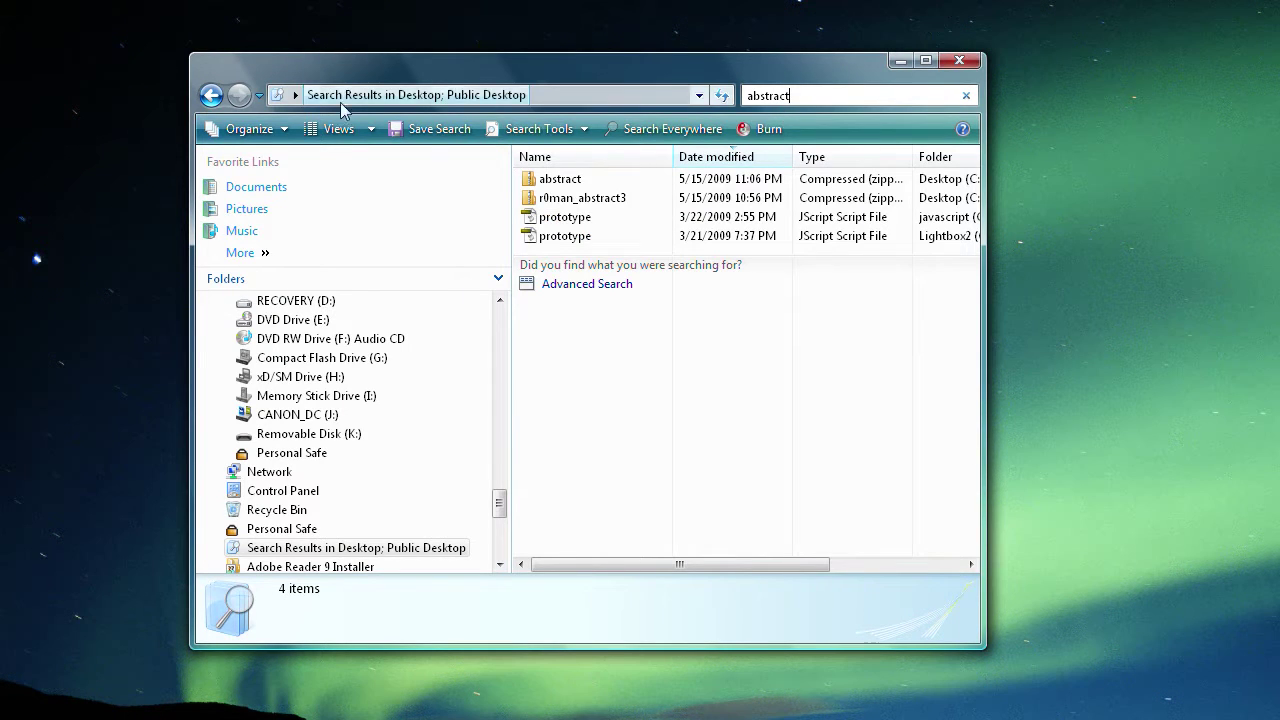
pyautogui.doubleClick(568, 186)
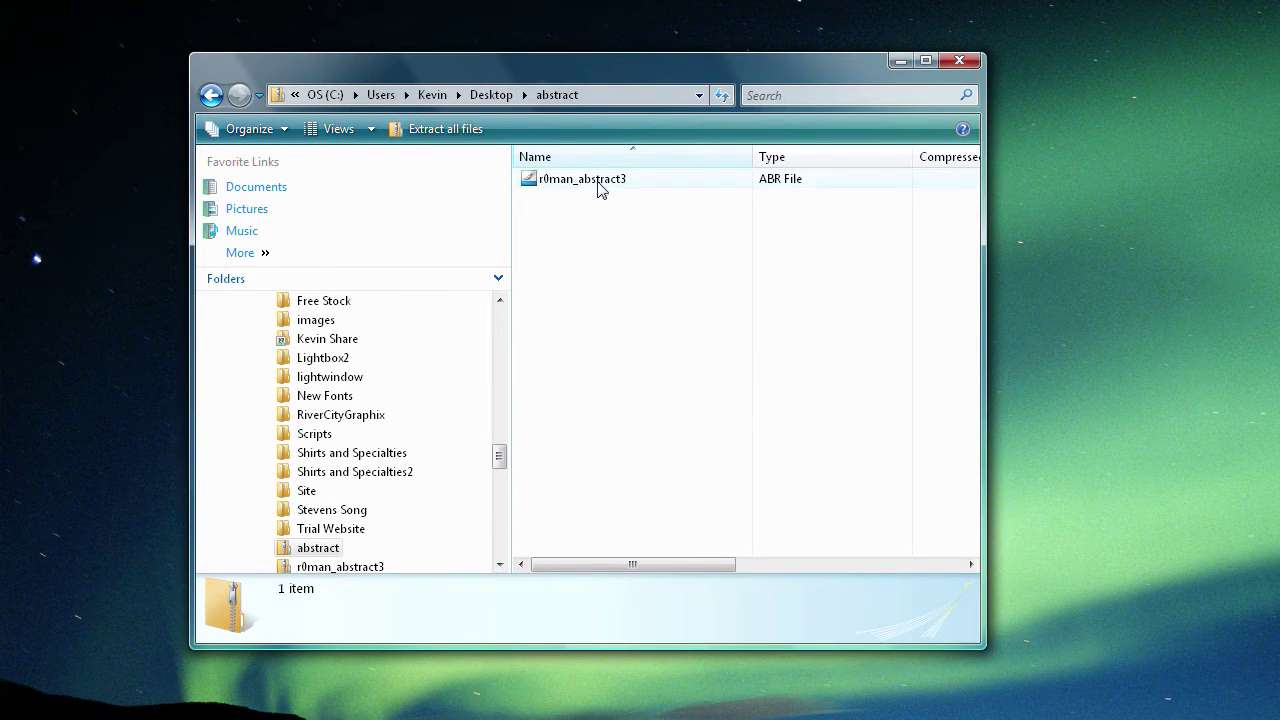
pyautogui.press('BackSpace')
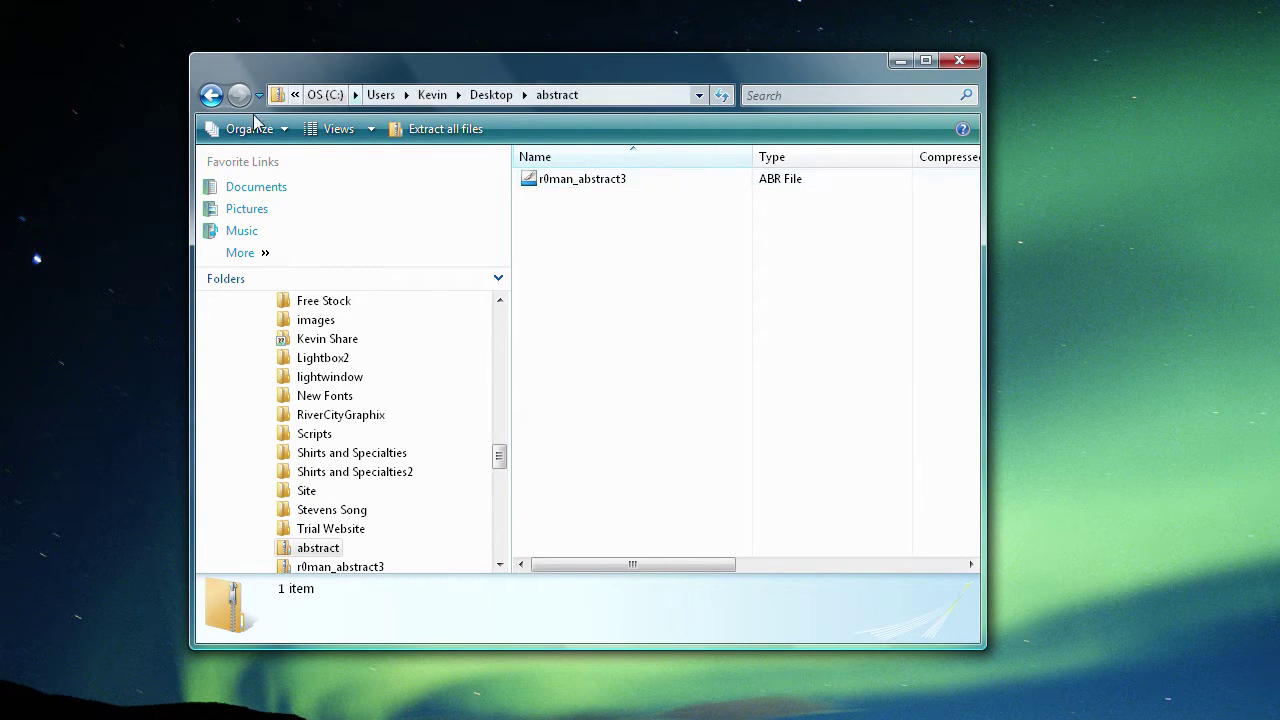
pyautogui.doubleClick(565, 182)
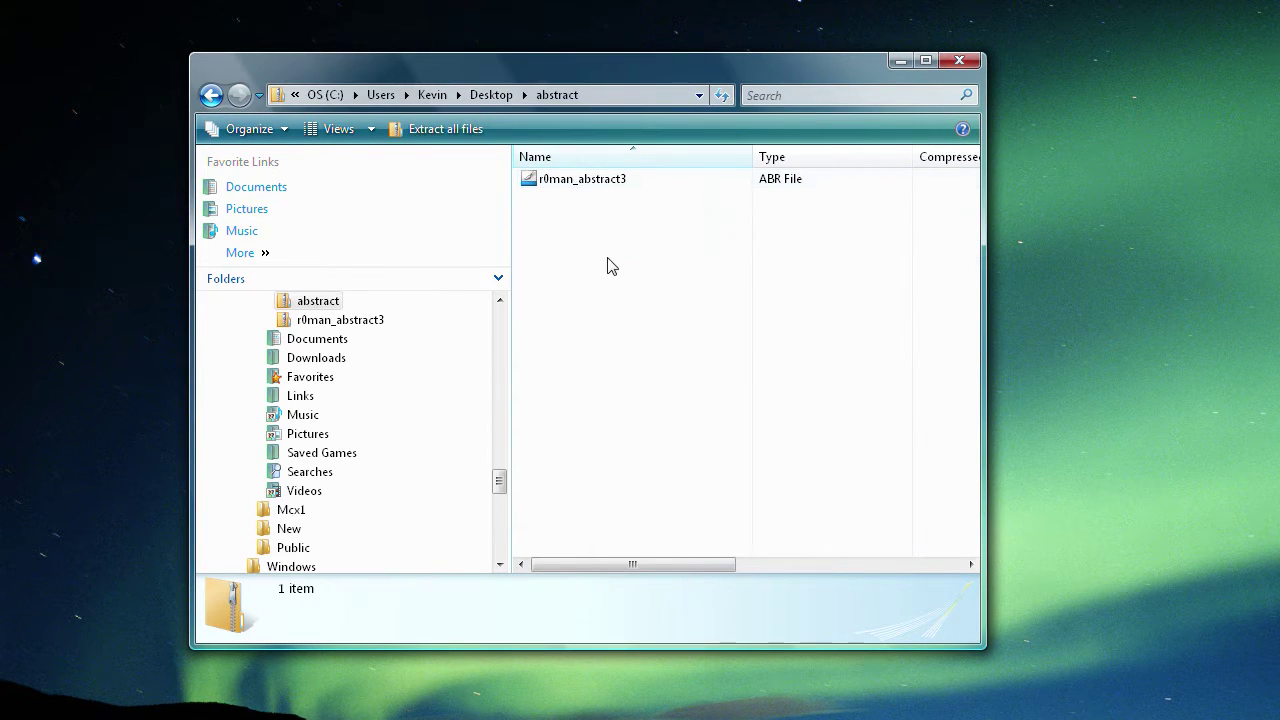
pyautogui.doubleClick(585, 180)
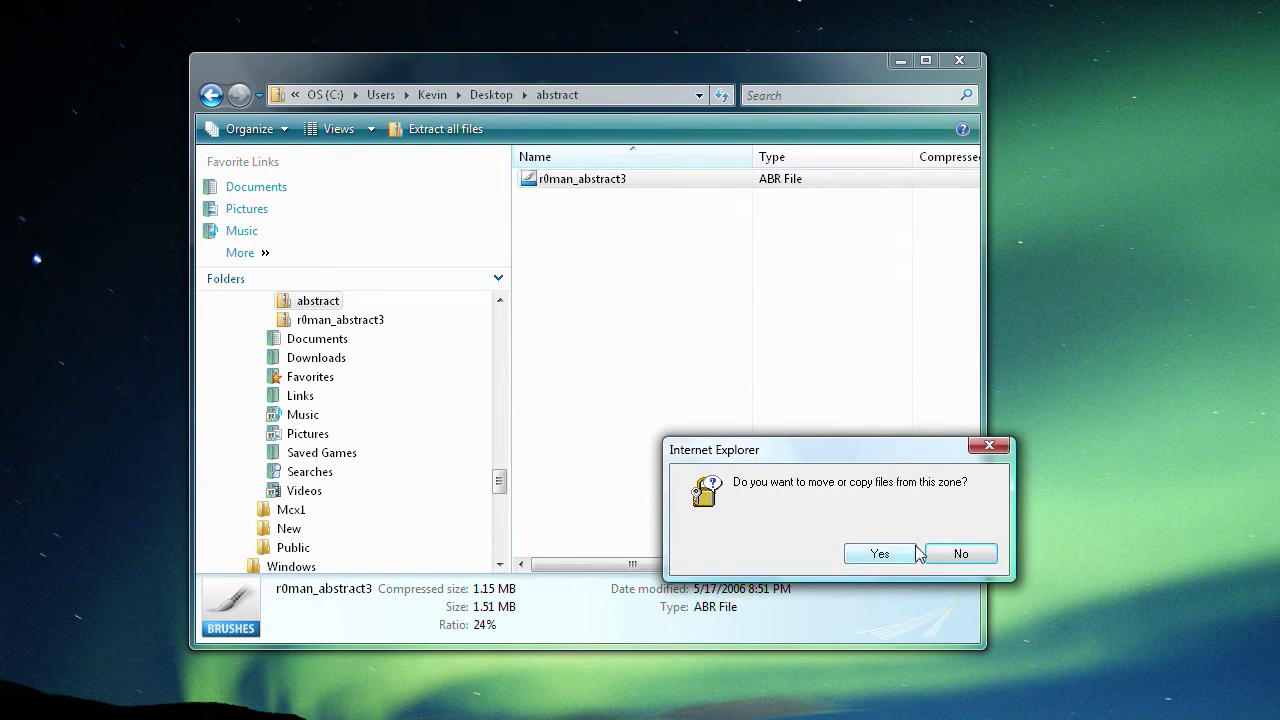
pyautogui.click(991, 446)
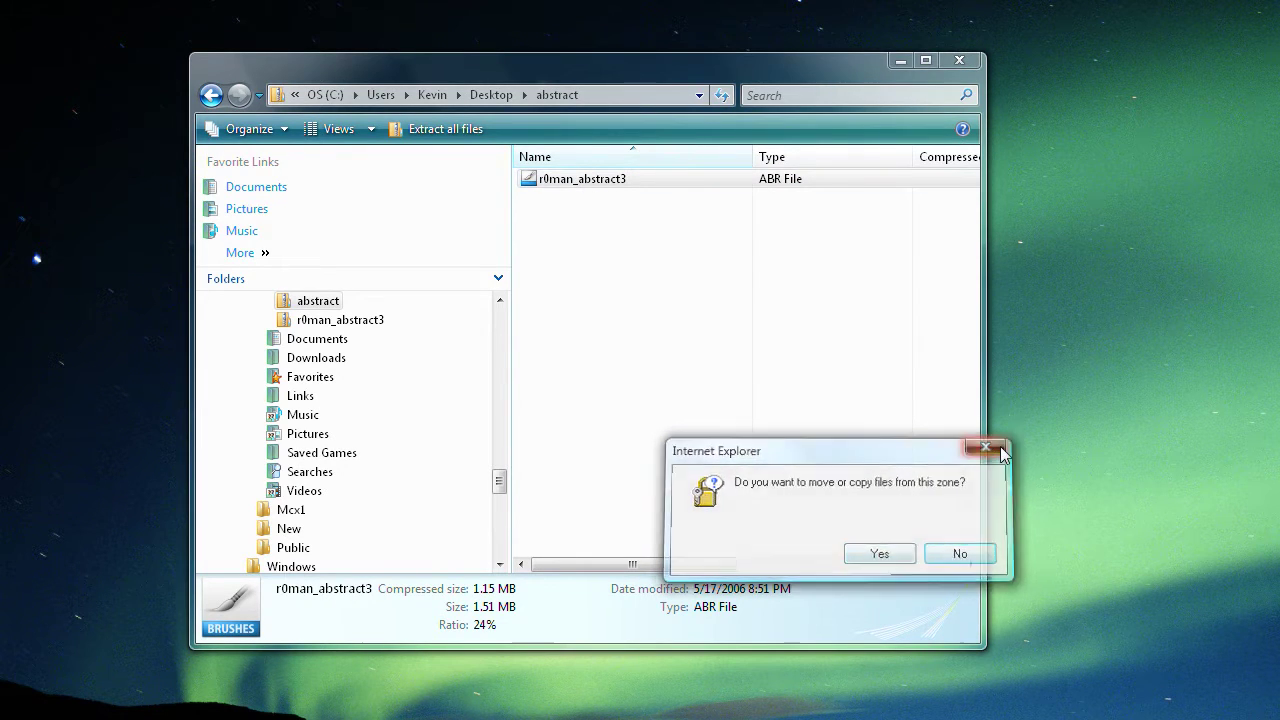
# Copy the r0man_abstract3 brush file from the archive
pyautogui.rightClick(607, 187)
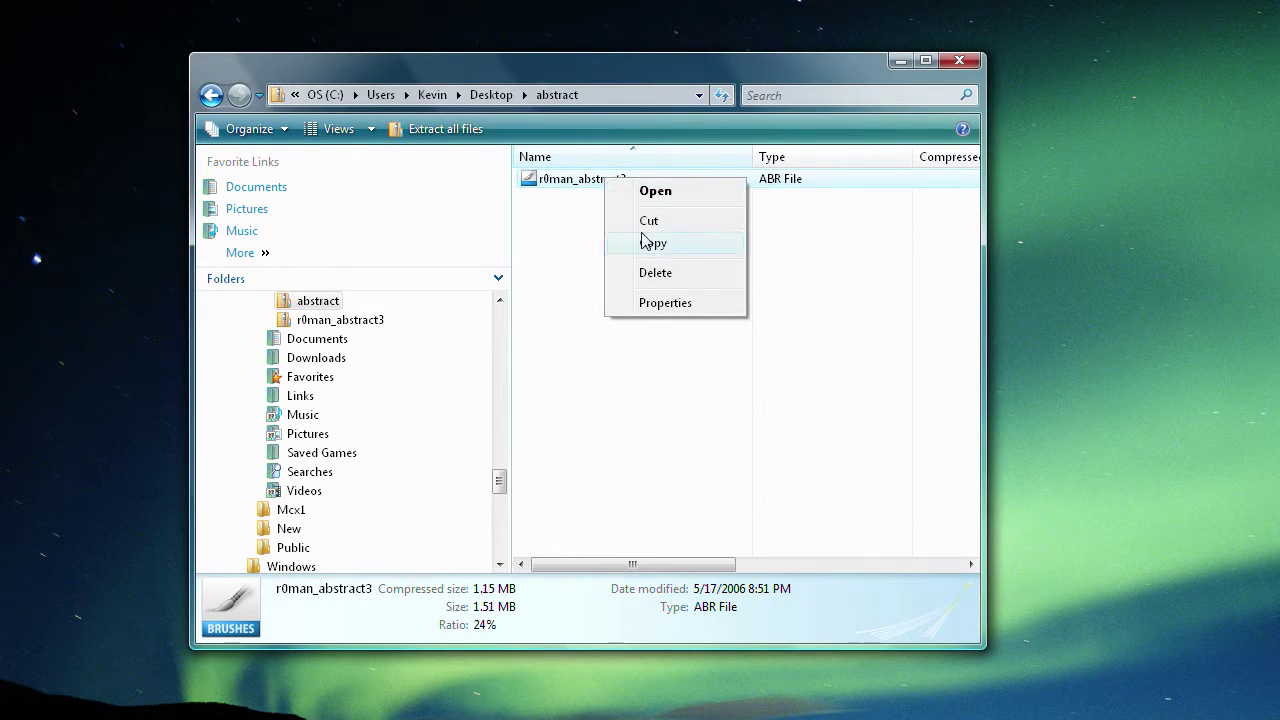
pyautogui.click(650, 242)
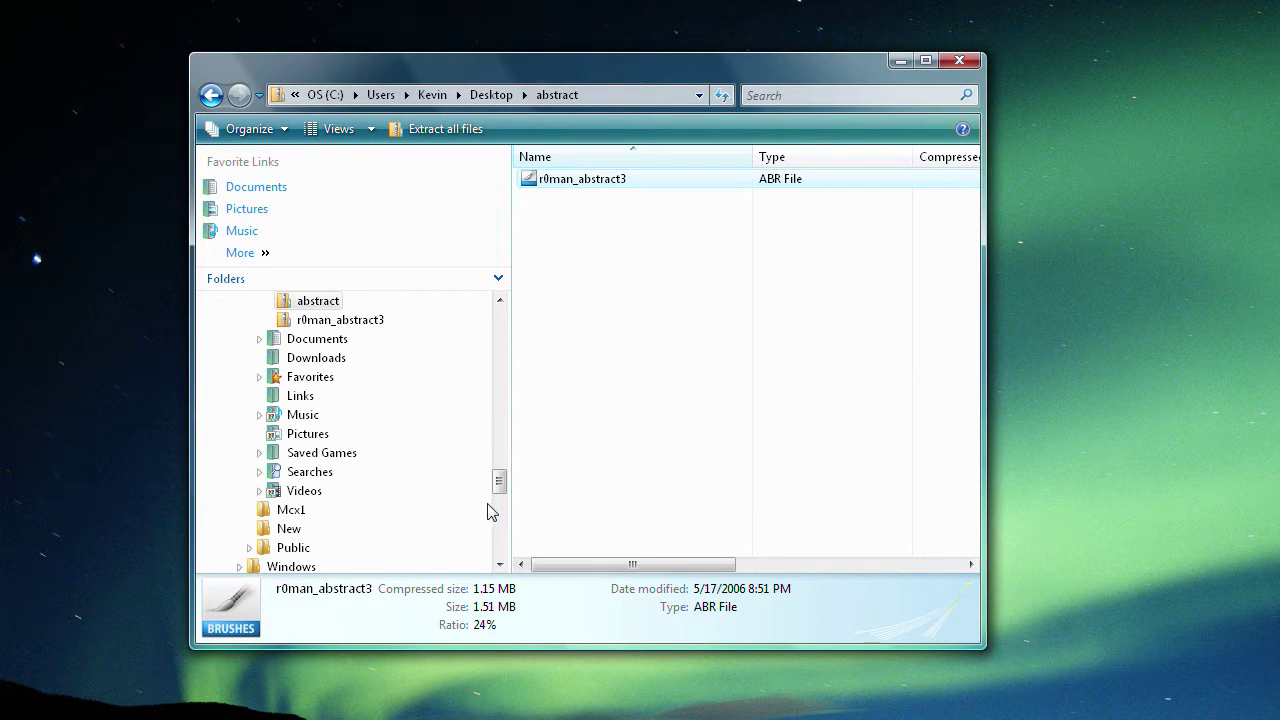
pyautogui.moveTo(498, 482); pyautogui.dragTo(499, 320)
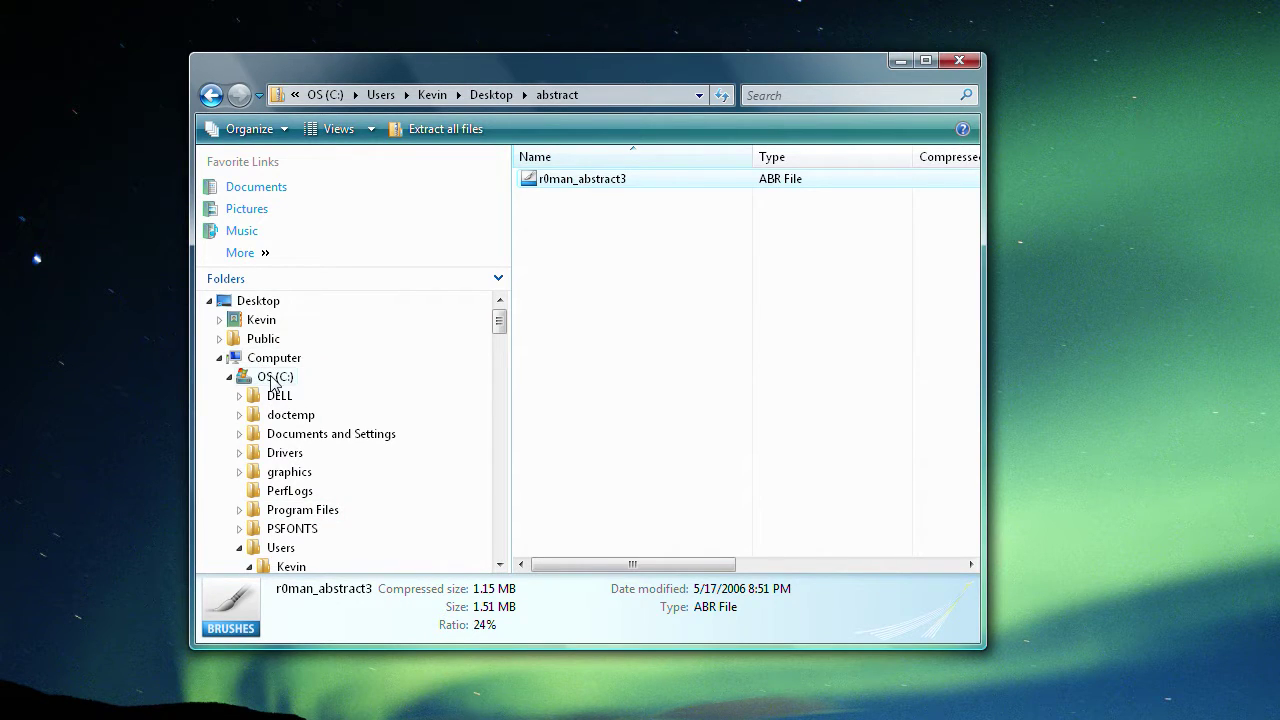
# Navigate to Program Files\Adobe\Adobe Photoshop CS3\Presets
pyautogui.click(300, 511)
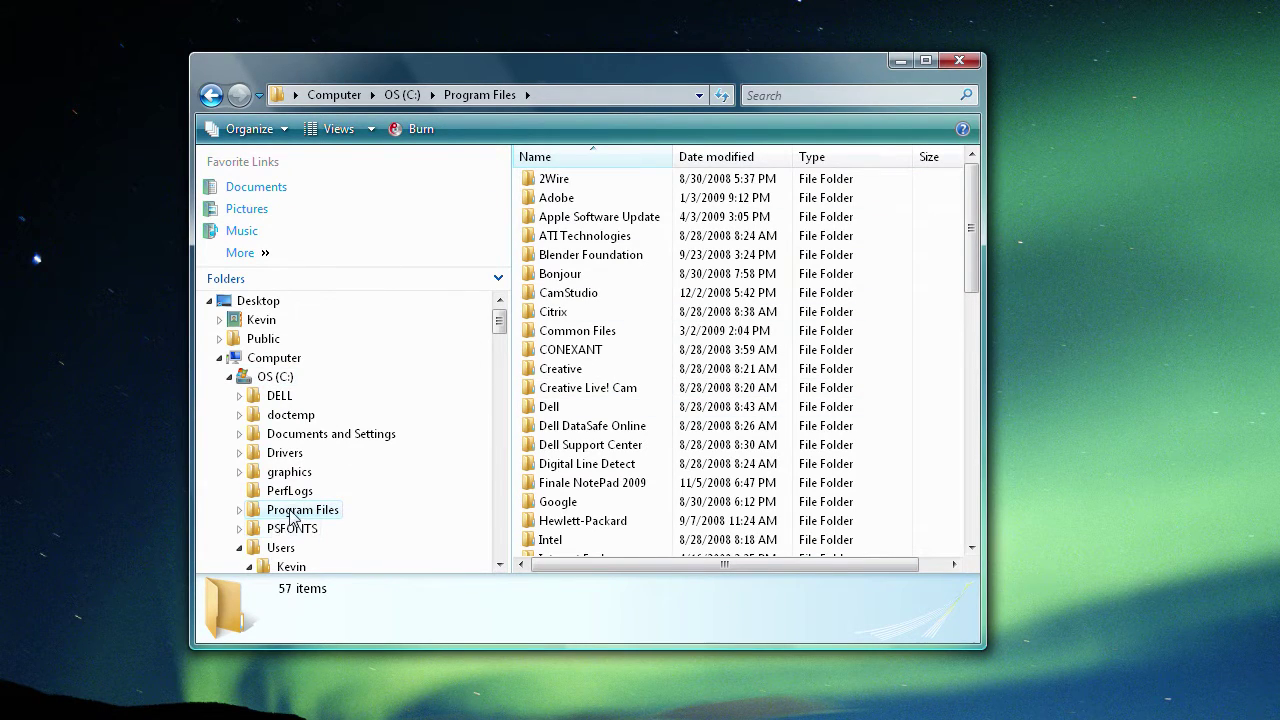
pyautogui.moveTo(972, 230); pyautogui.dragTo(926, 200)
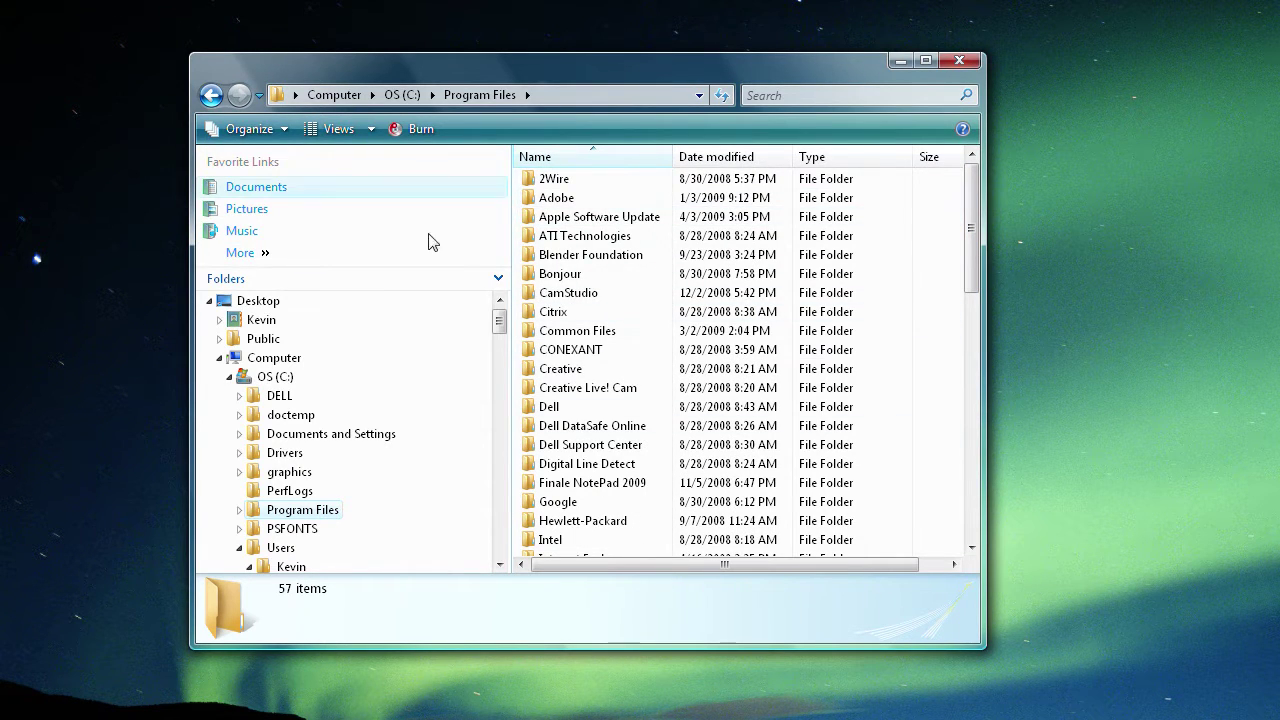
pyautogui.doubleClick(551, 200)
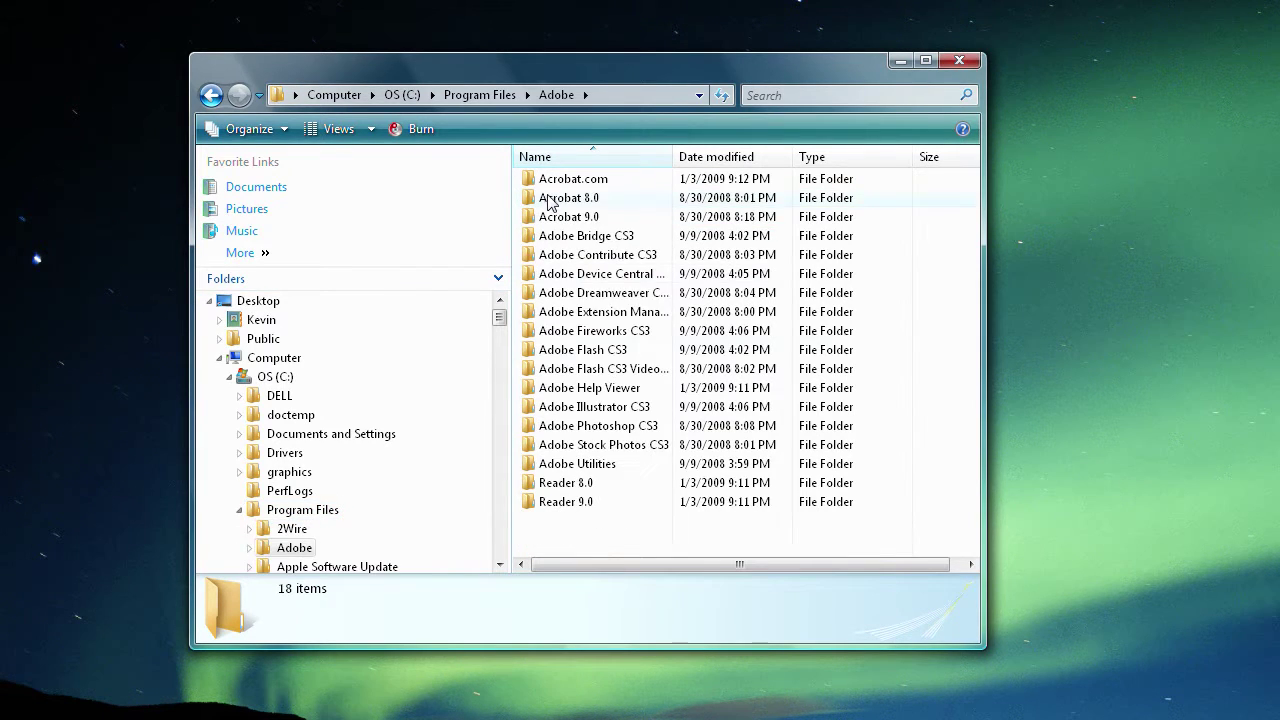
pyautogui.doubleClick(604, 428)
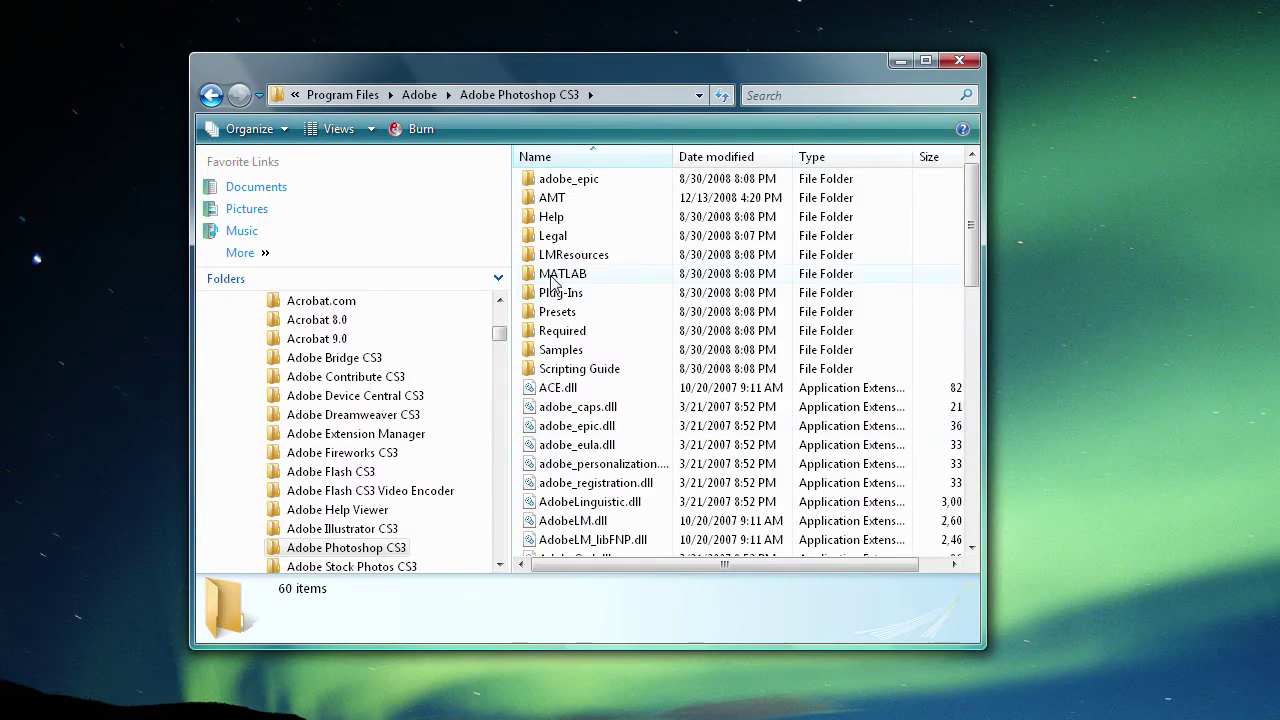
pyautogui.moveTo(966, 214); pyautogui.dragTo(990, 182)
pyautogui.doubleClick(557, 312)
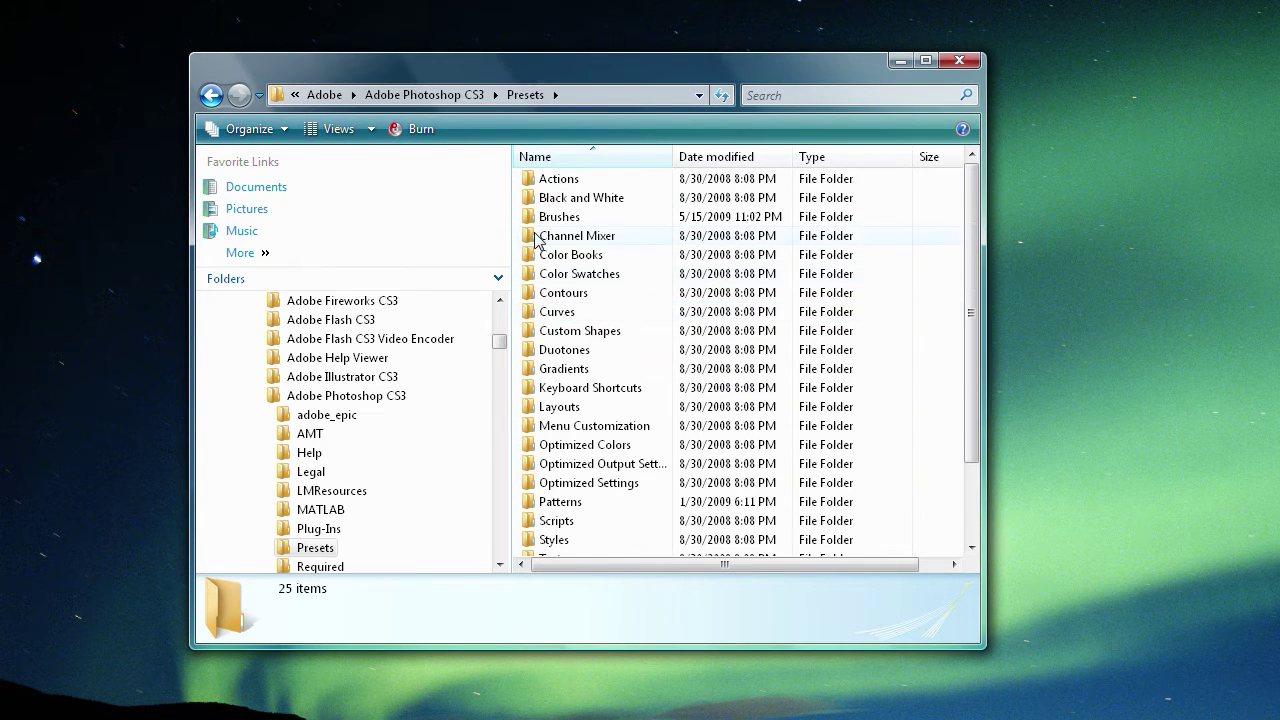
# Open the Brushes presets folder listing its 14 ABR files
pyautogui.scroll(-2, 968, 272)
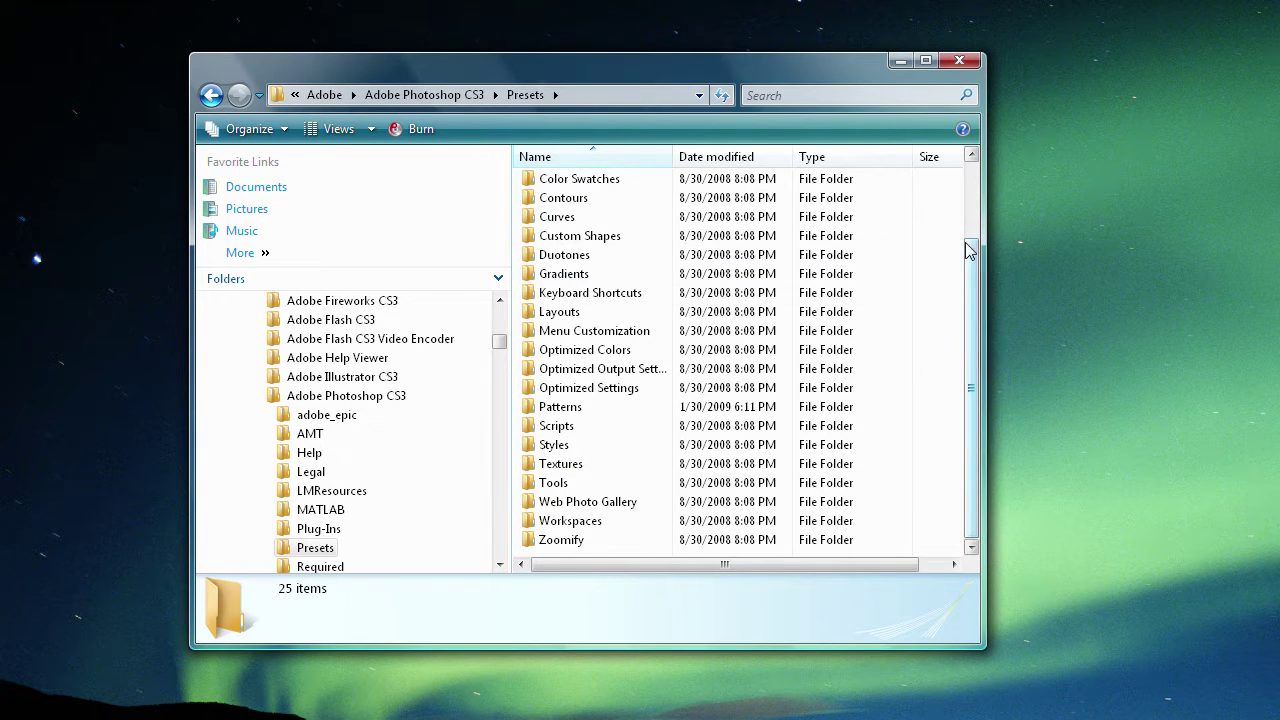
pyautogui.scroll(2, 968, 265)
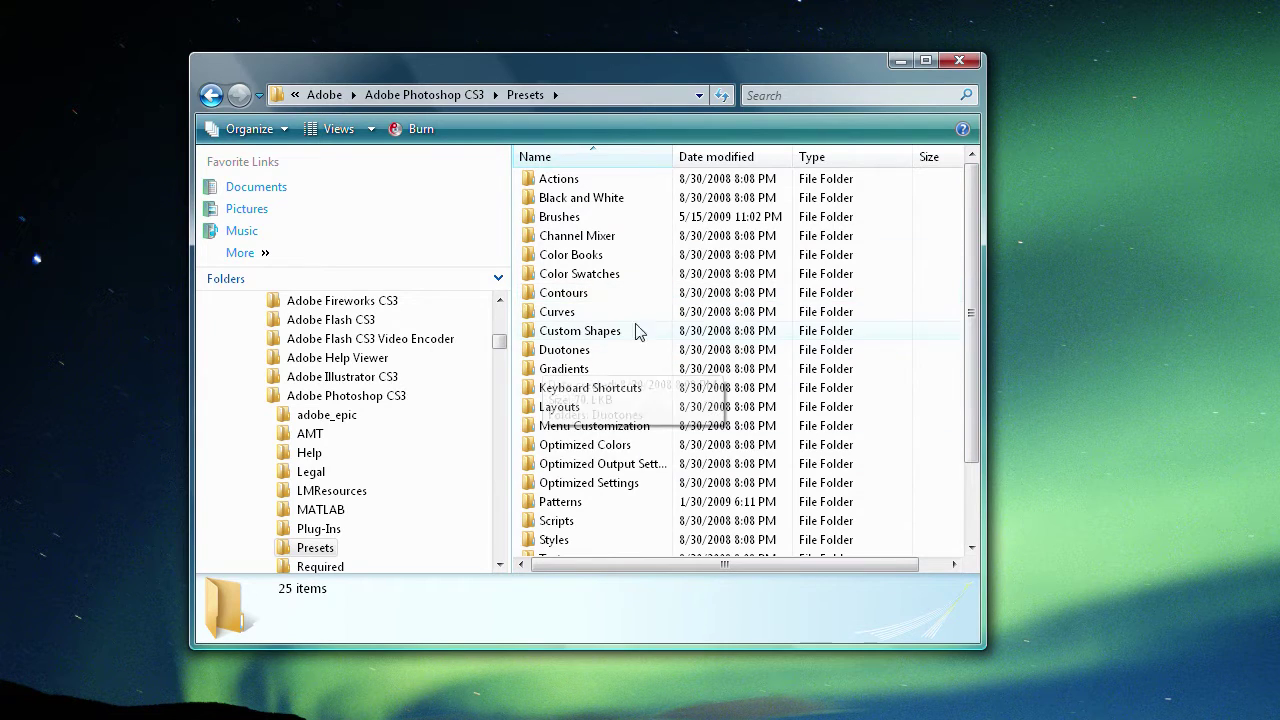
pyautogui.scroll(-2, 966, 320)
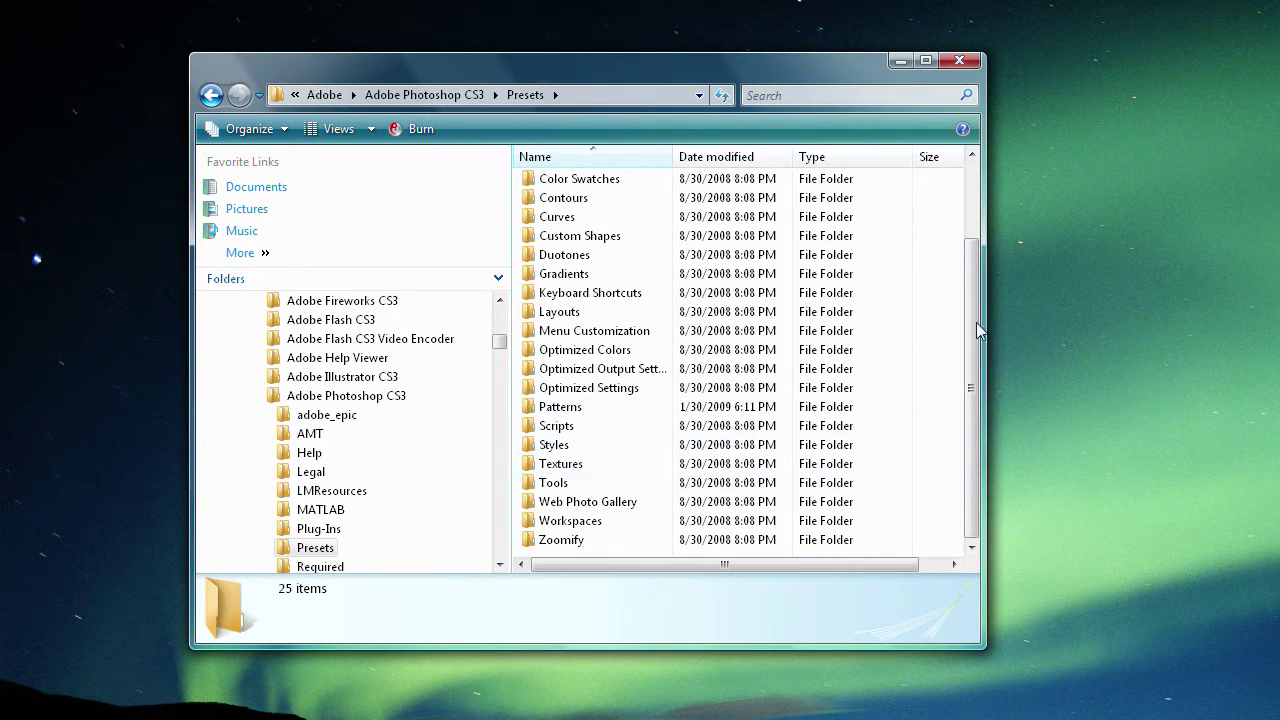
pyautogui.scroll(2, 969, 348)
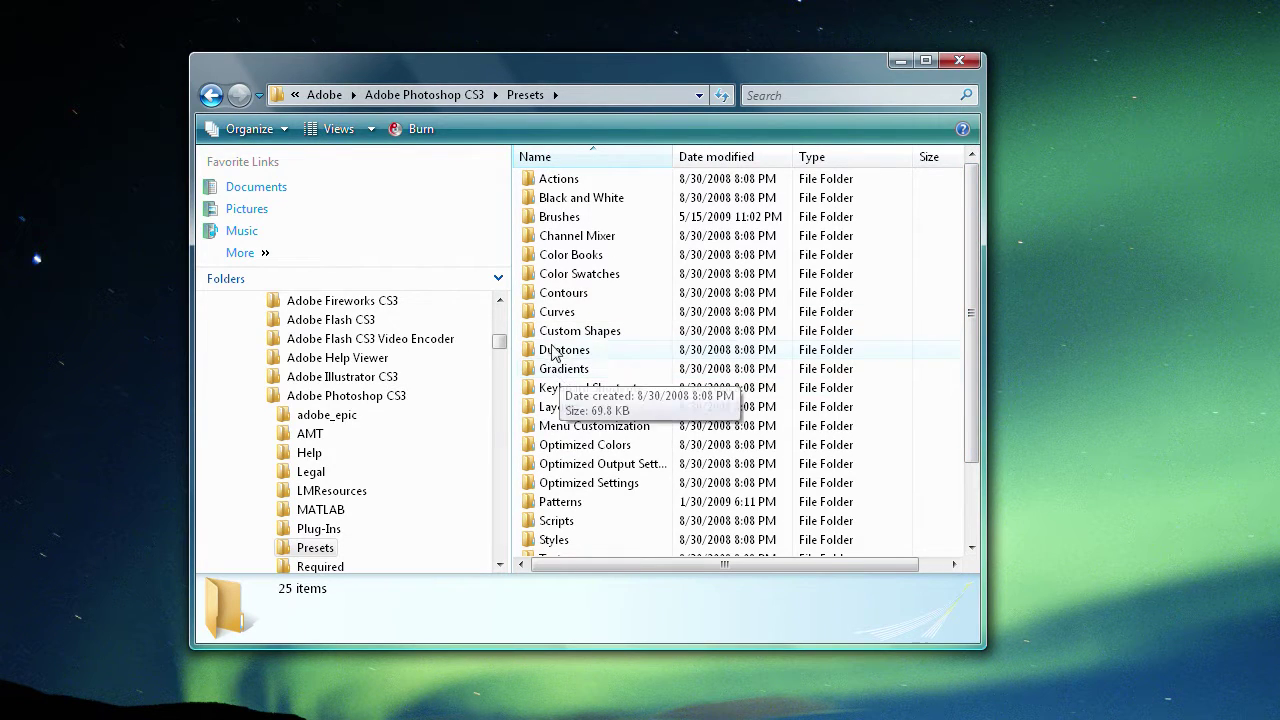
pyautogui.doubleClick(556, 218)
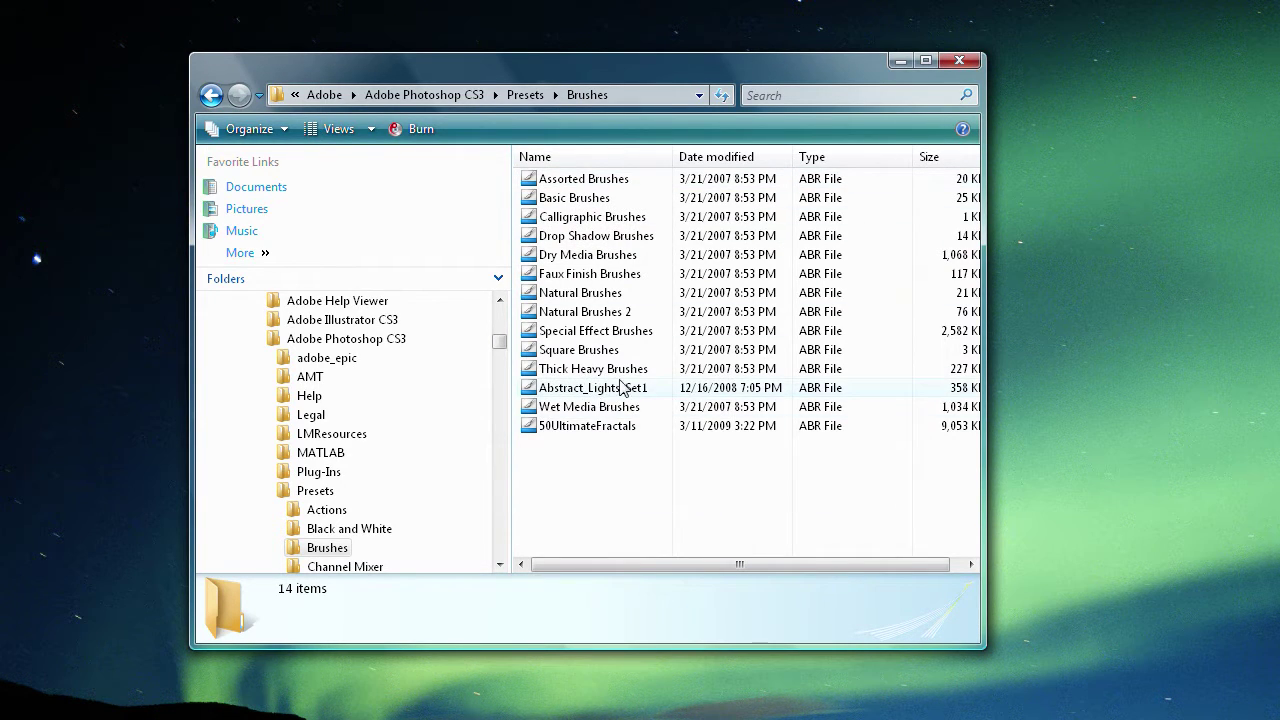
# Paste r0man_abstract3 into the Brushes folder, approving the Access Denied prompt with Continue
pyautogui.rightClick(580, 458)
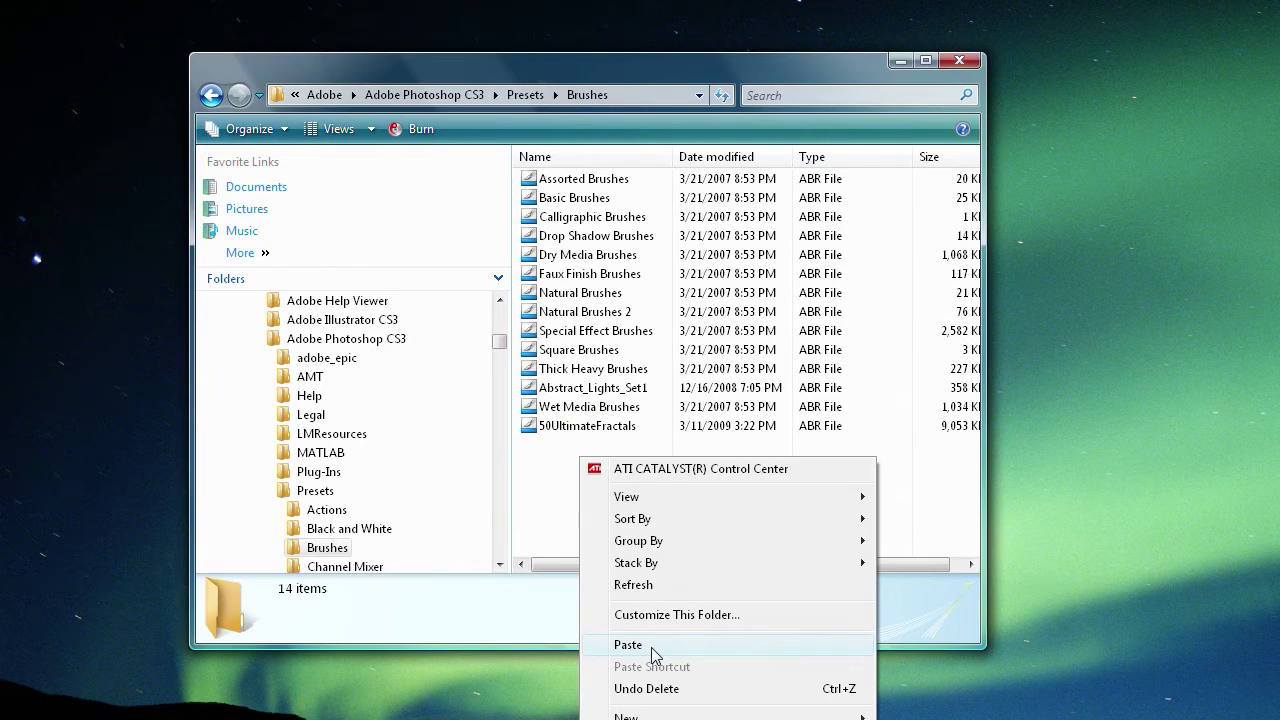
pyautogui.click(651, 647)
pyautogui.moveTo(726, 405); pyautogui.dragTo(620, 309)
pyautogui.click(680, 503)
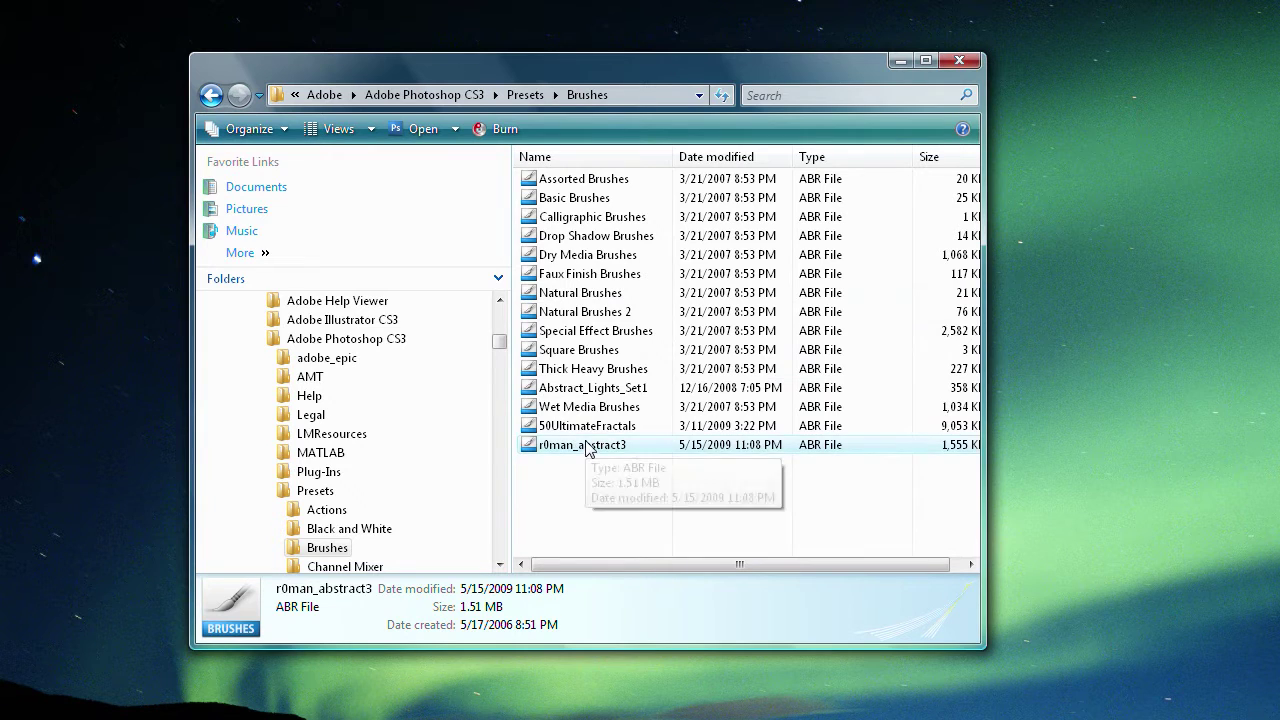
pyautogui.moveTo(421, 69); pyautogui.dragTo(498, 70)
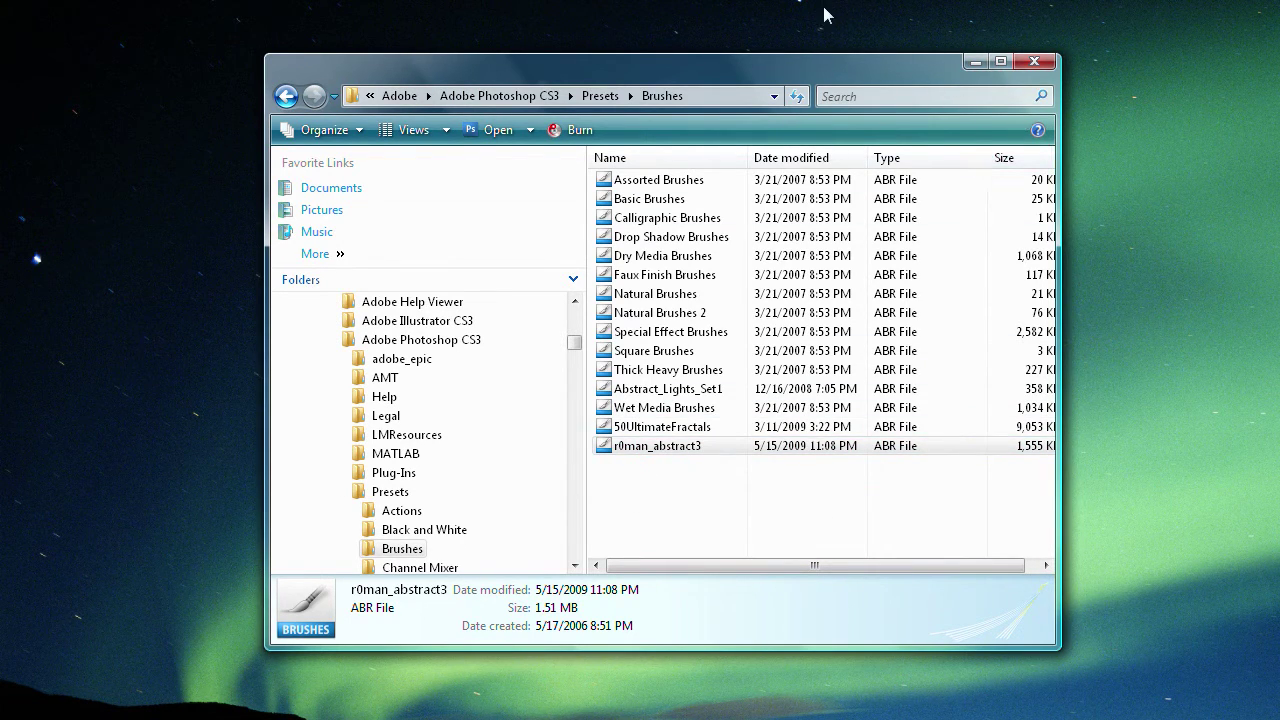
# Close Explorer and create a new 600 × 500 px, 72 ppi transparent document
pyautogui.click(1032, 62)
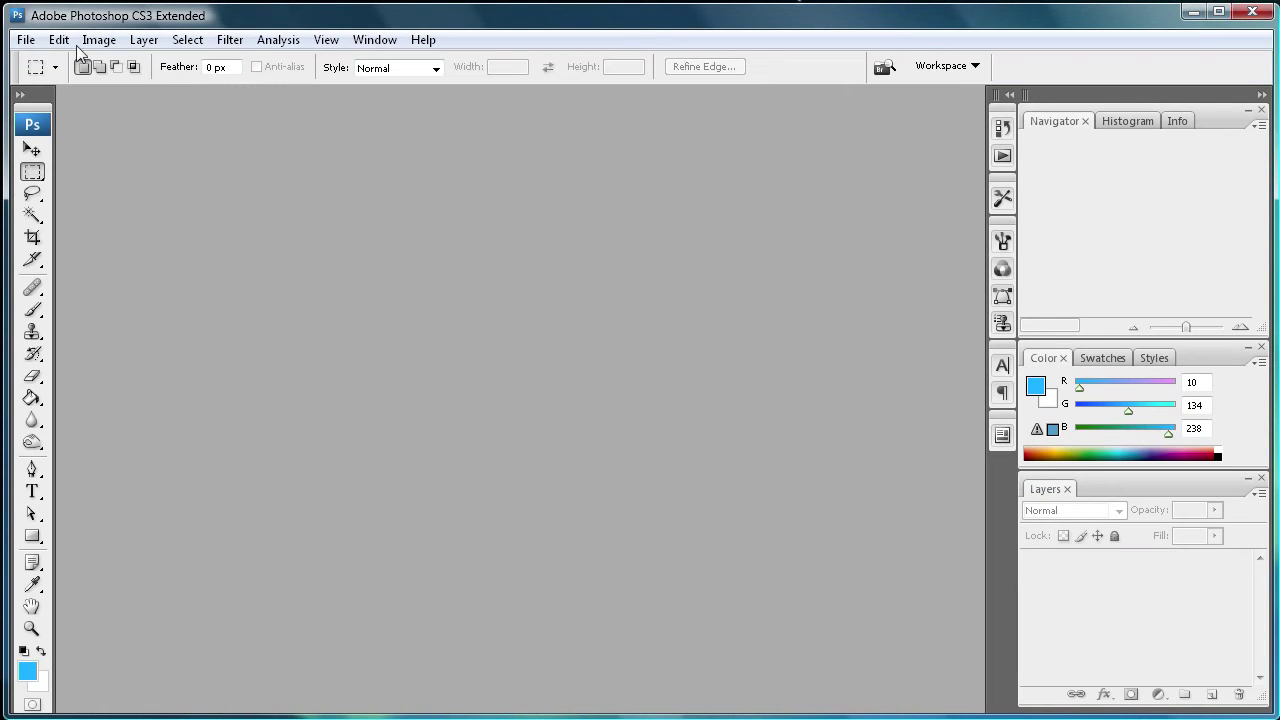
pyautogui.click(26, 40)
pyautogui.click(40, 57)
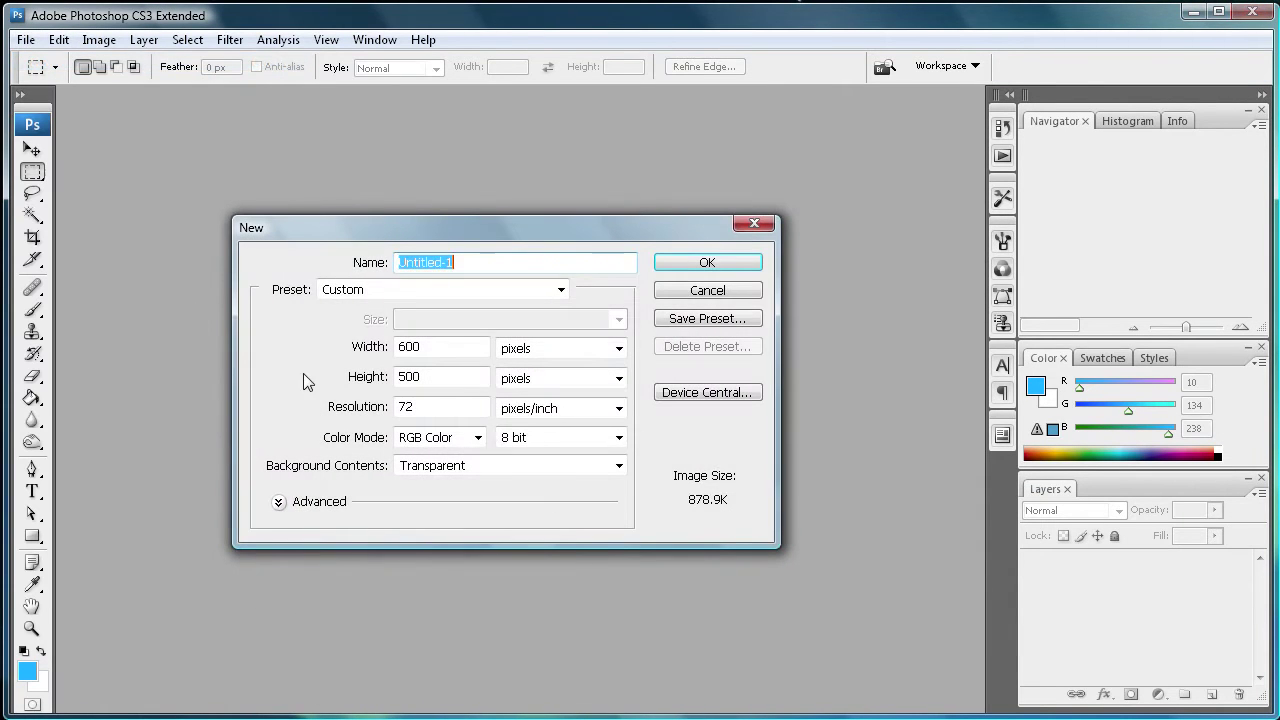
pyautogui.click(720, 265)
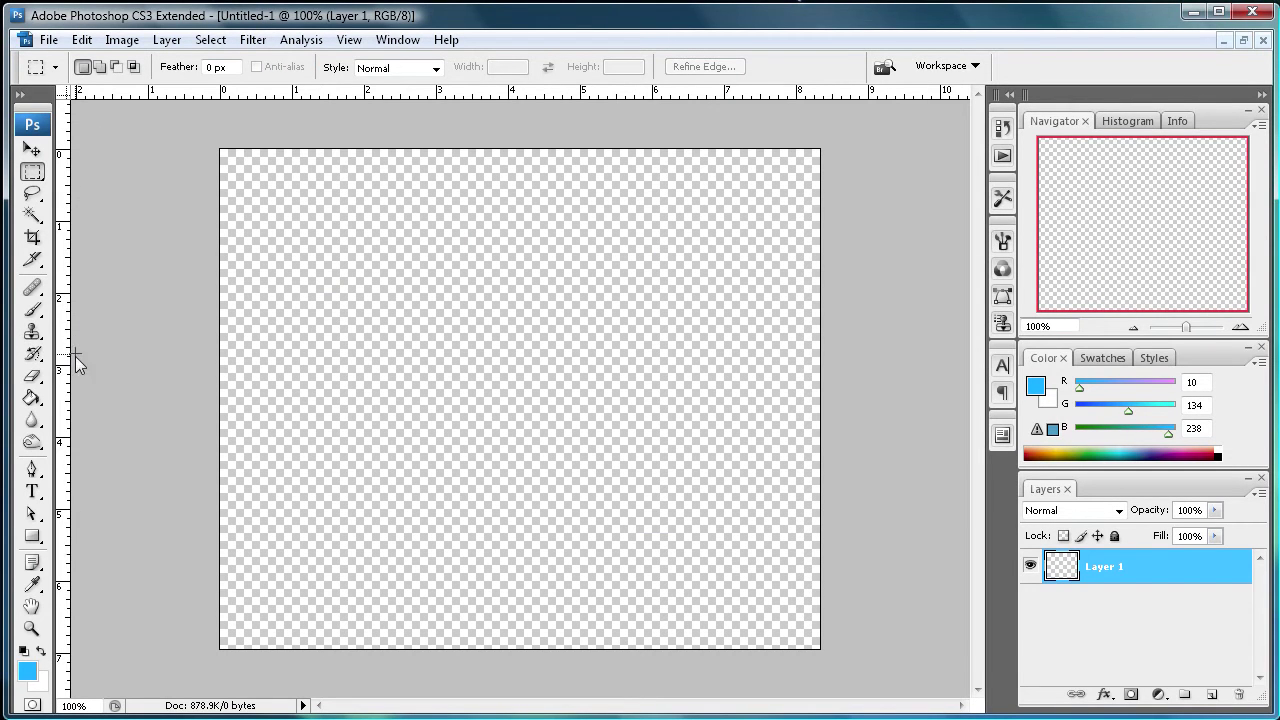
# Select the Brush tool with a 17 px soft tip, then load the r0man_abstract3 brush set
pyautogui.click(33, 311)
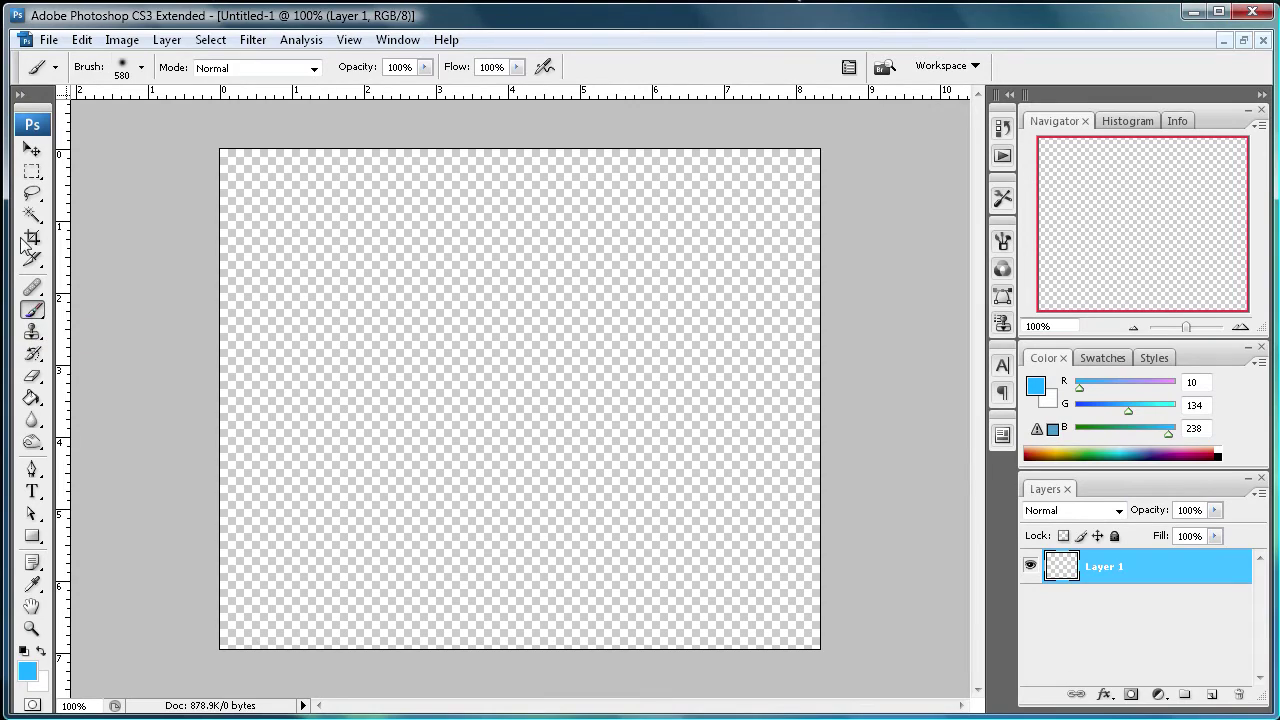
pyautogui.click(141, 68)
pyautogui.moveTo(232, 242); pyautogui.dragTo(251, 403)
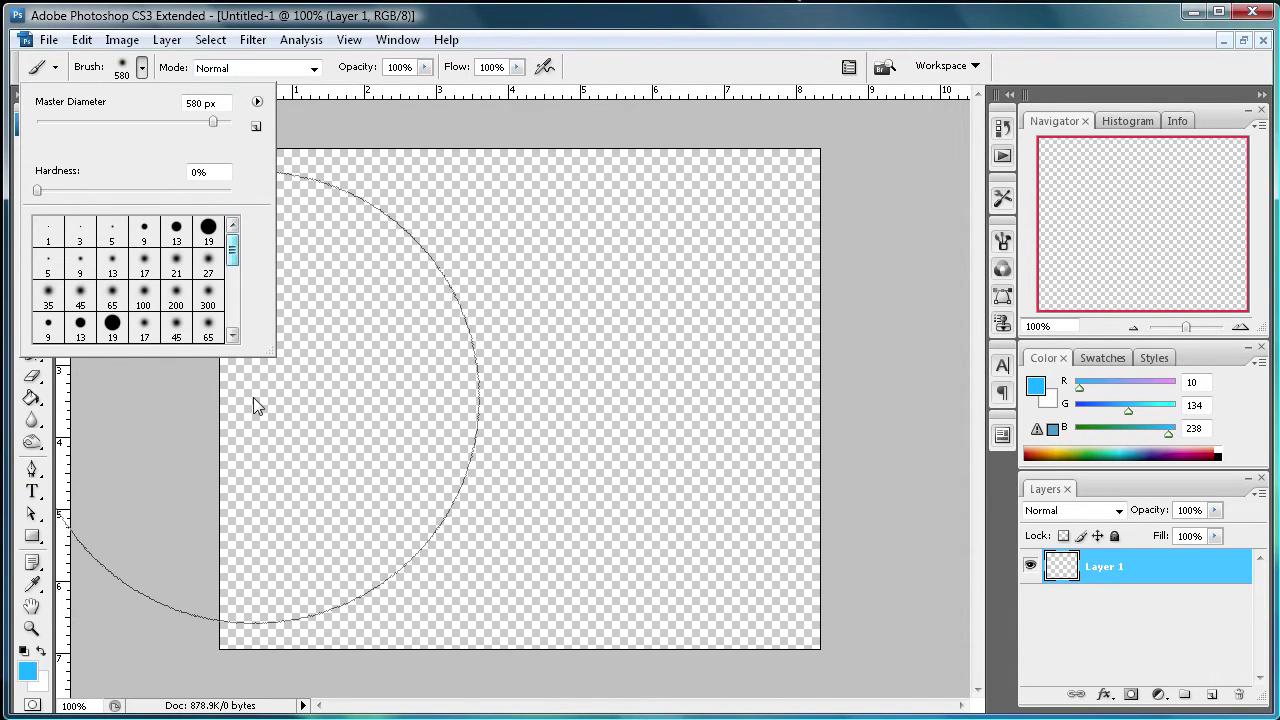
pyautogui.moveTo(232, 250)
pyautogui.mouseDown()
pyautogui.moveTo(237, 323)
pyautogui.moveTo(237, 243)
pyautogui.mouseUp()
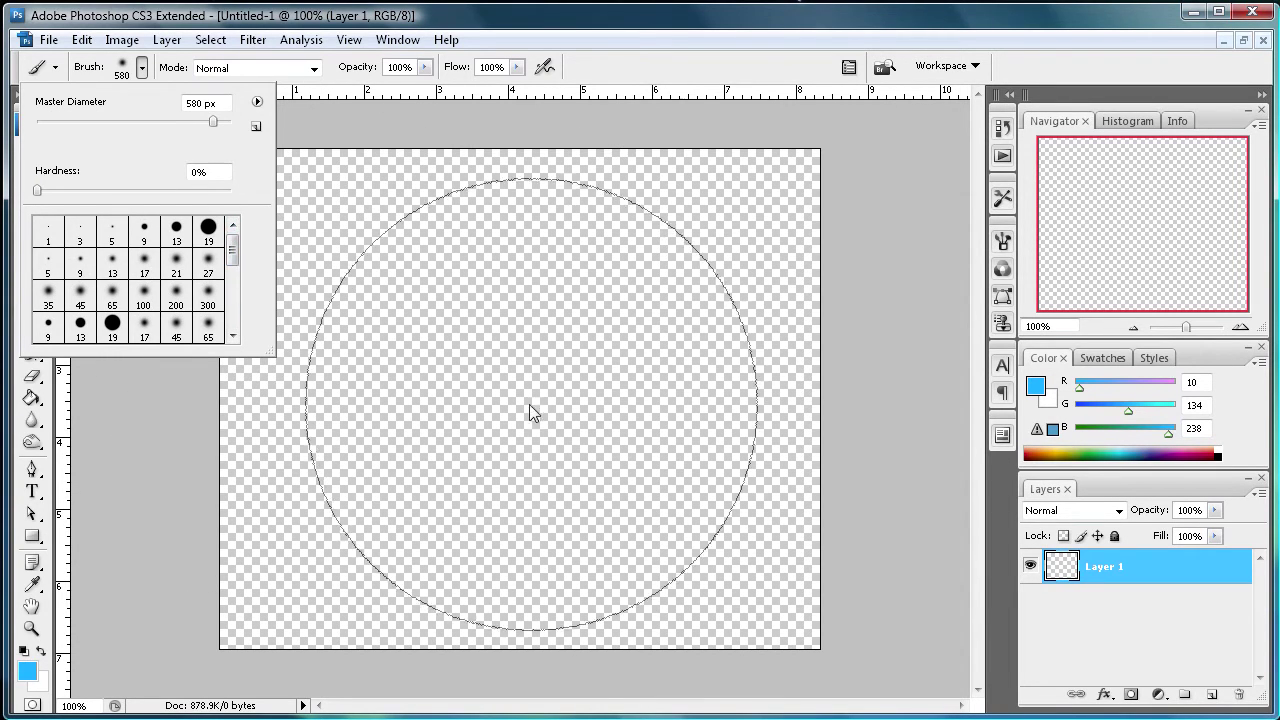
pyautogui.click(144, 262)
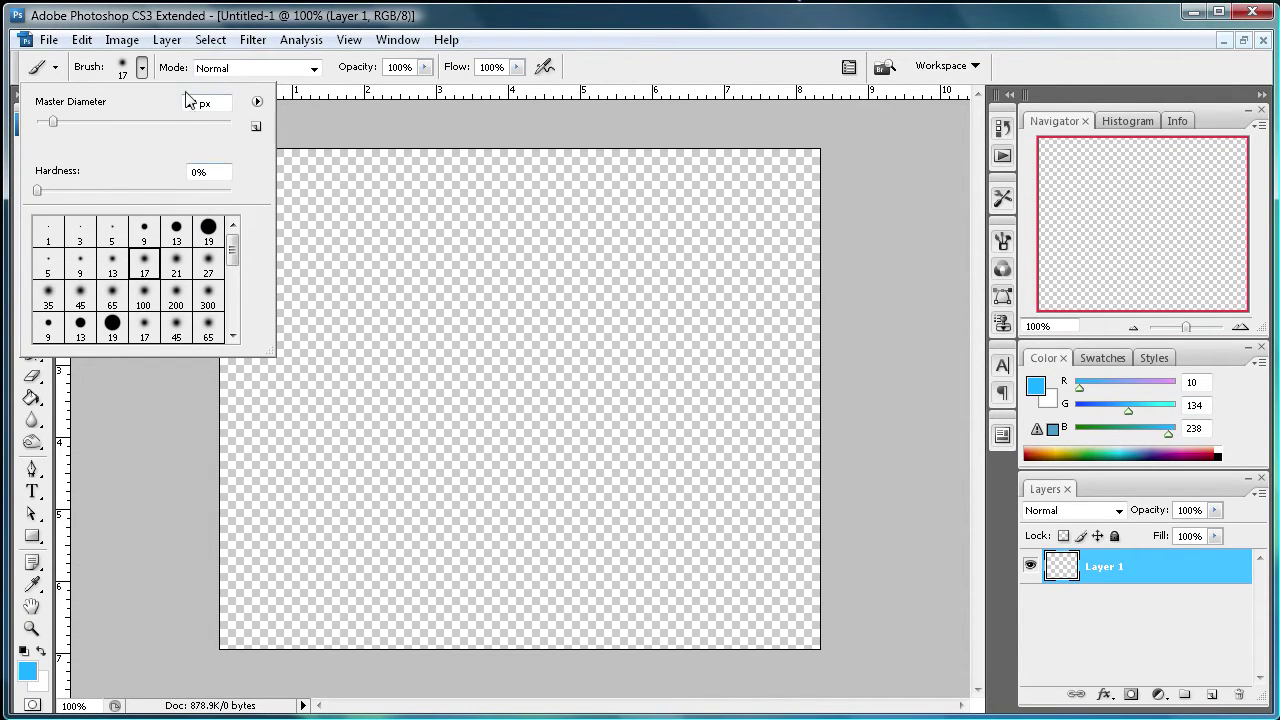
pyautogui.click(257, 104)
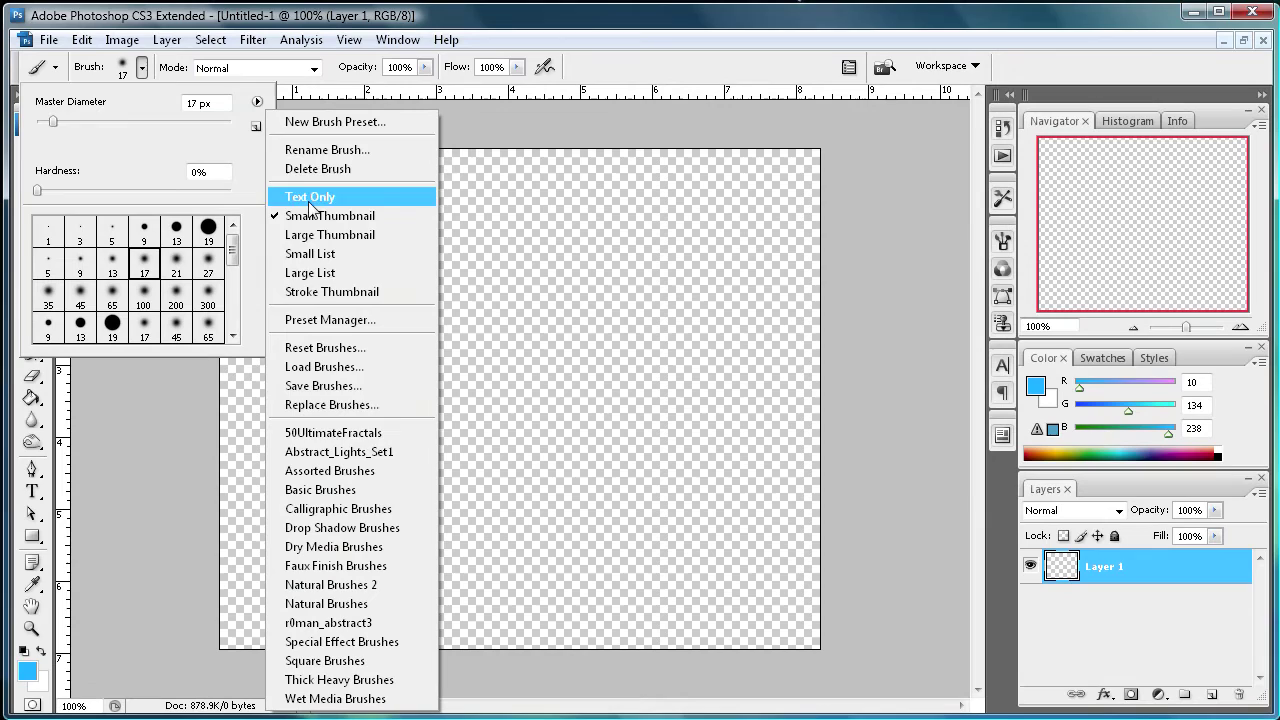
pyautogui.click(347, 625)
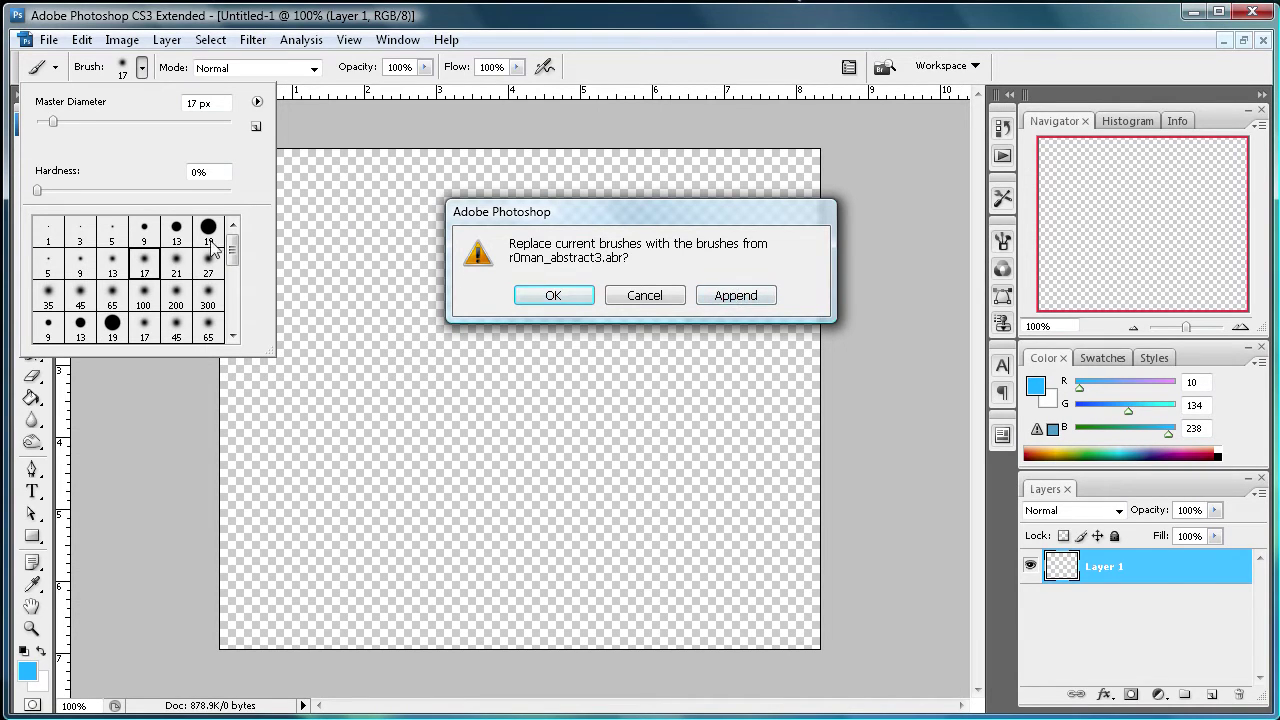
# Append the r0man_abstract3 brushes and try the 580, 900, 800 and 700 tips
pyautogui.click(727, 297)
pyautogui.moveTo(237, 257); pyautogui.dragTo(240, 343)
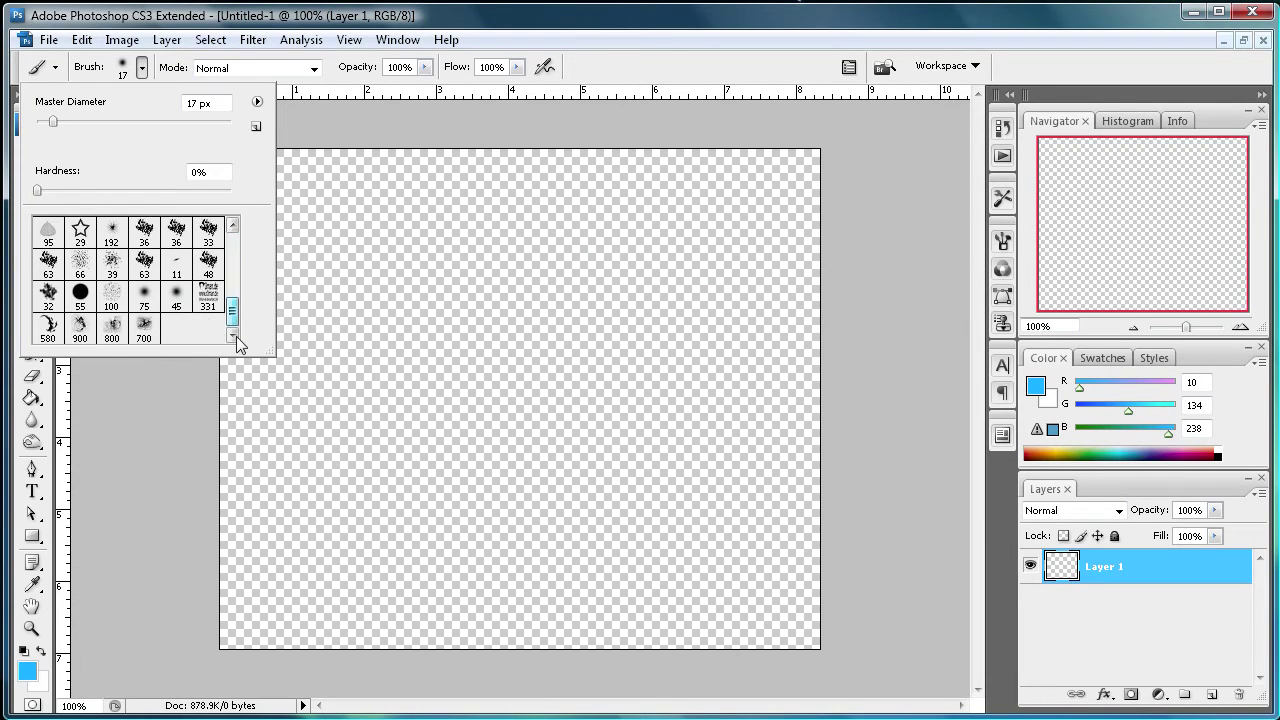
pyautogui.click(54, 333)
pyautogui.click(82, 330)
pyautogui.click(112, 330)
pyautogui.click(144, 330)
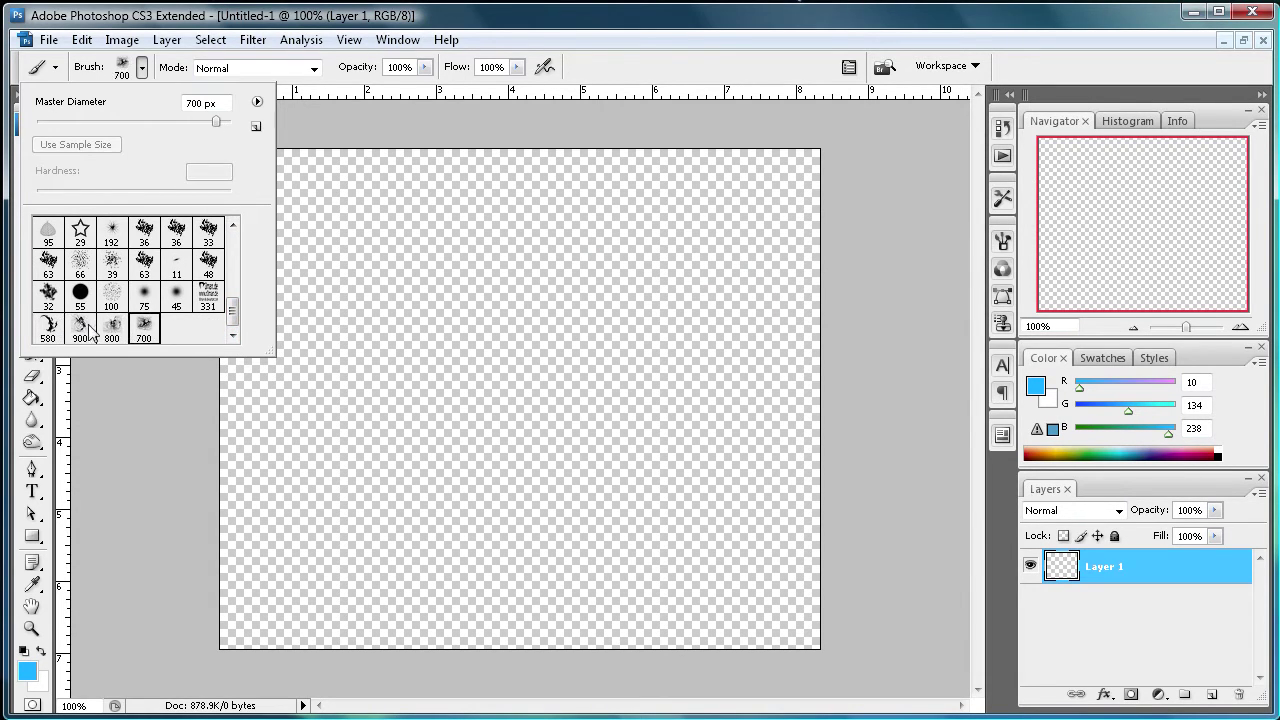
# Select the 580 abstract brush and set its master diameter to 349 px
pyautogui.click(58, 335)
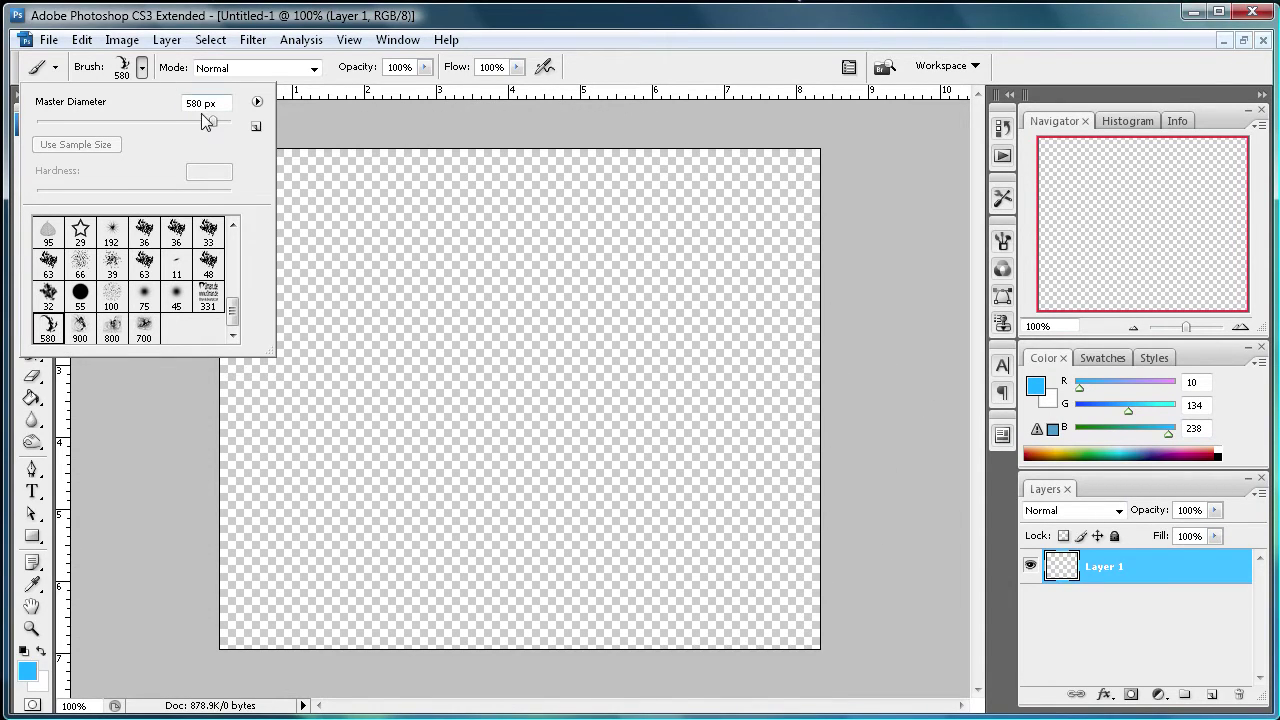
pyautogui.moveTo(210, 124); pyautogui.dragTo(194, 124)
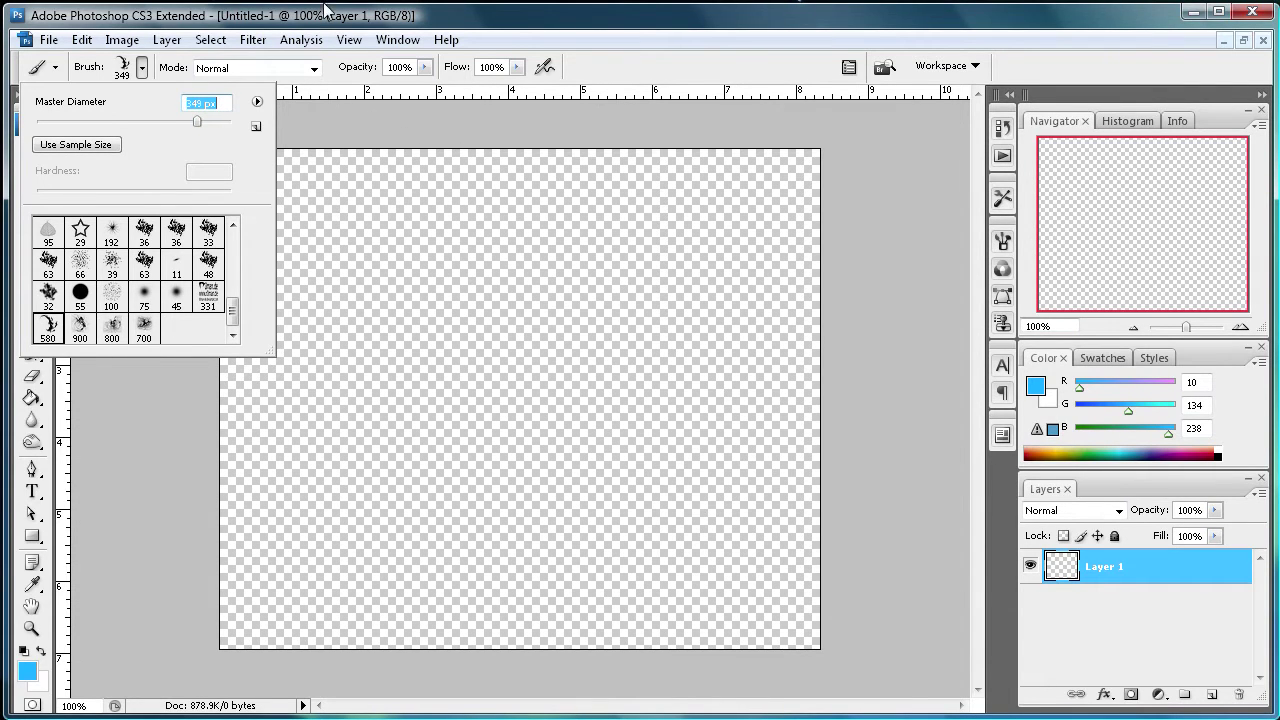
pyautogui.click(333, 33)
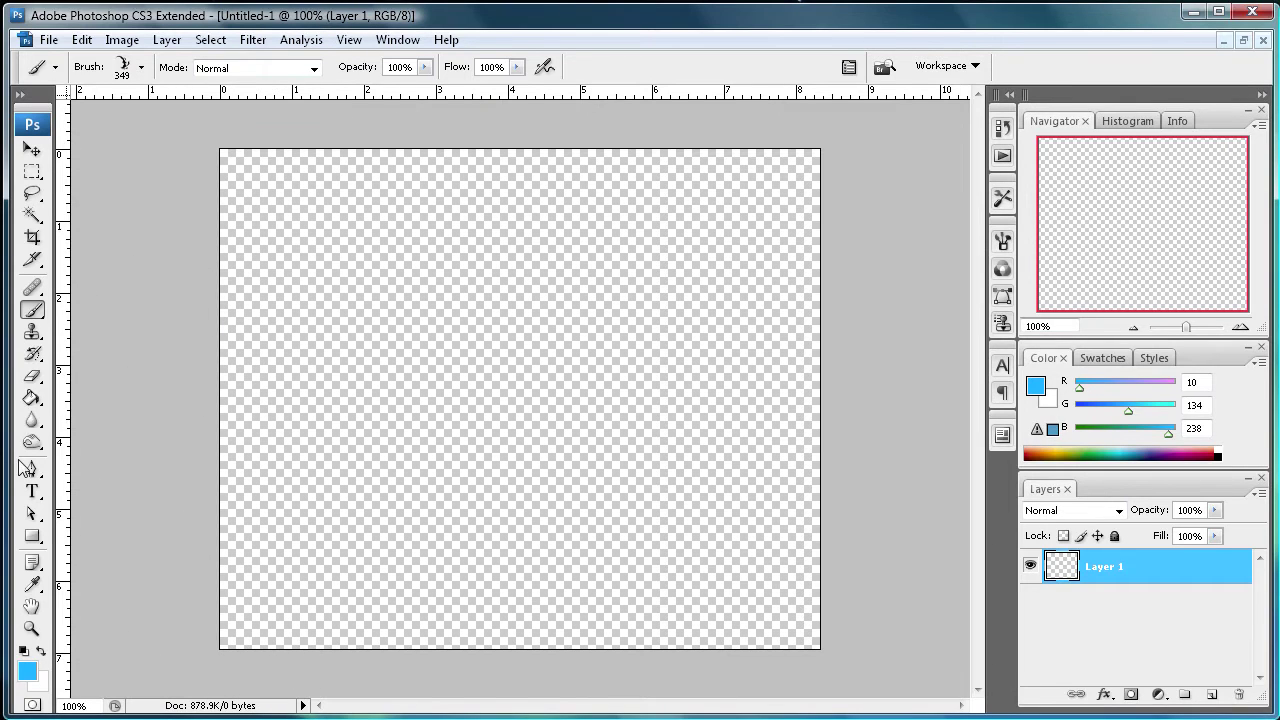
# Bucket-fill the canvas with black default colour, then add an empty Layer 2 above Layer 1
pyautogui.click(25, 651)
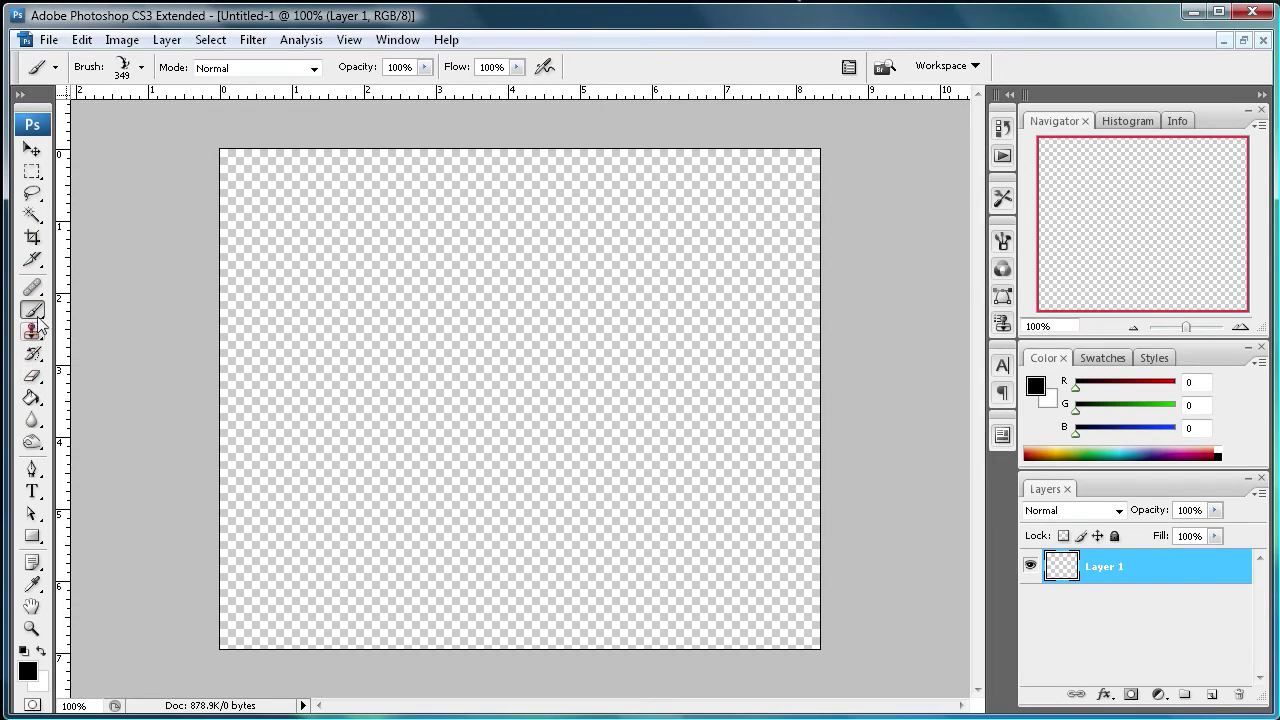
pyautogui.click(33, 398)
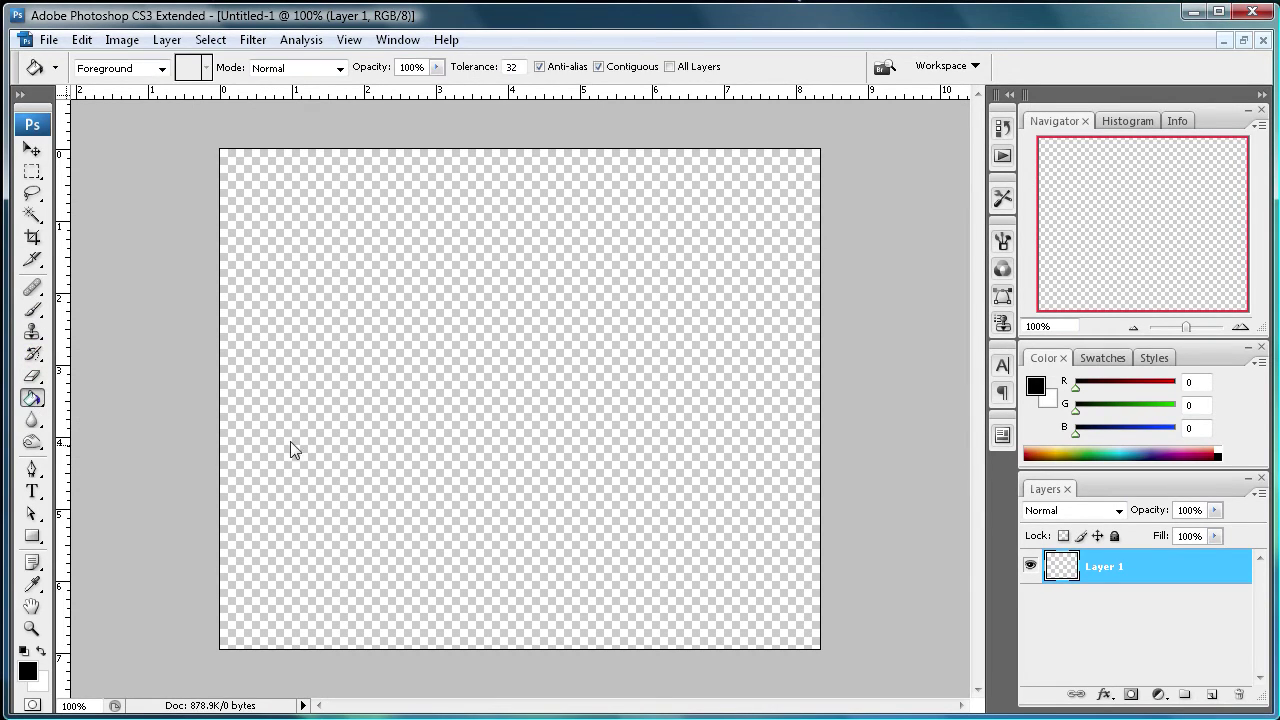
pyautogui.click(465, 298)
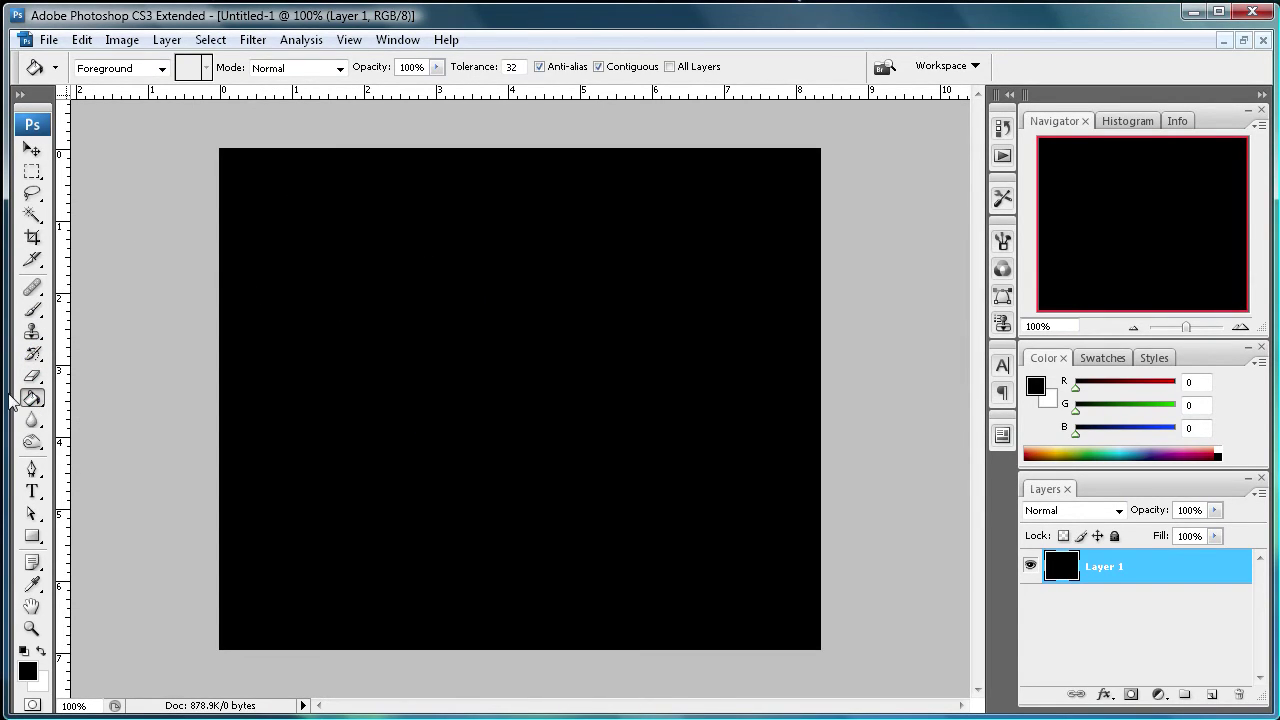
pyautogui.click(1209, 692)
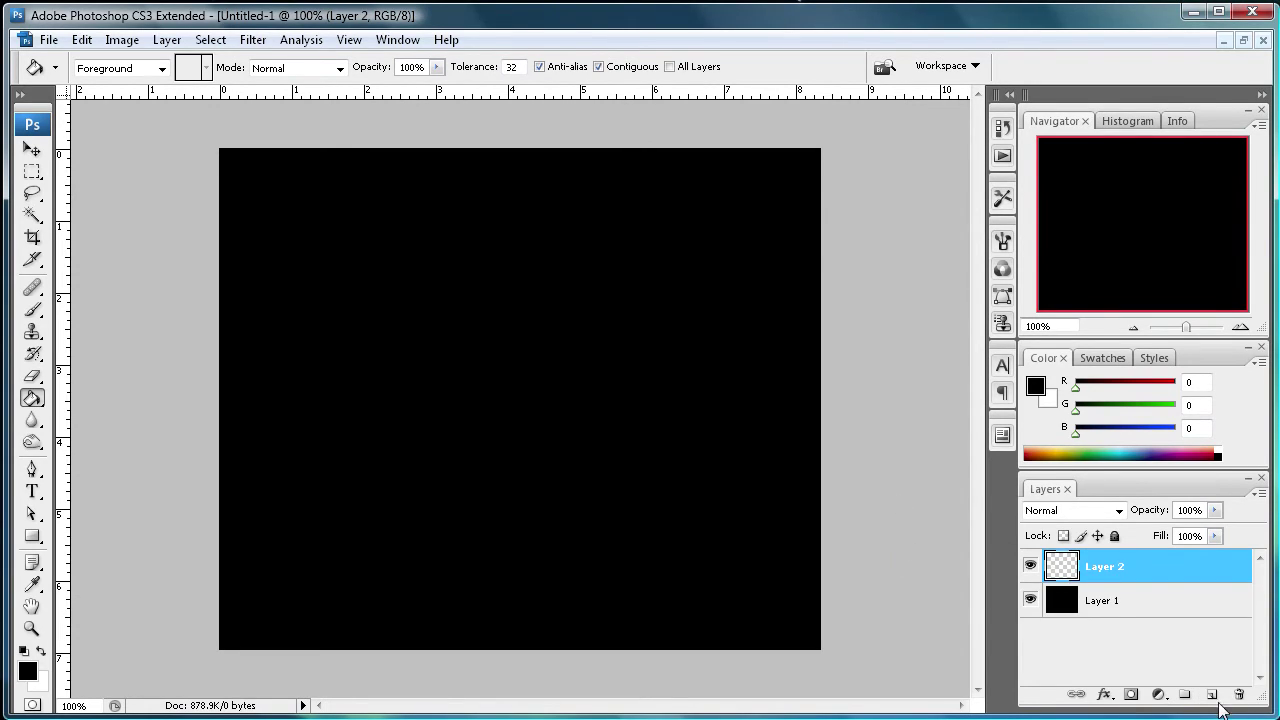
pyautogui.click(32, 309)
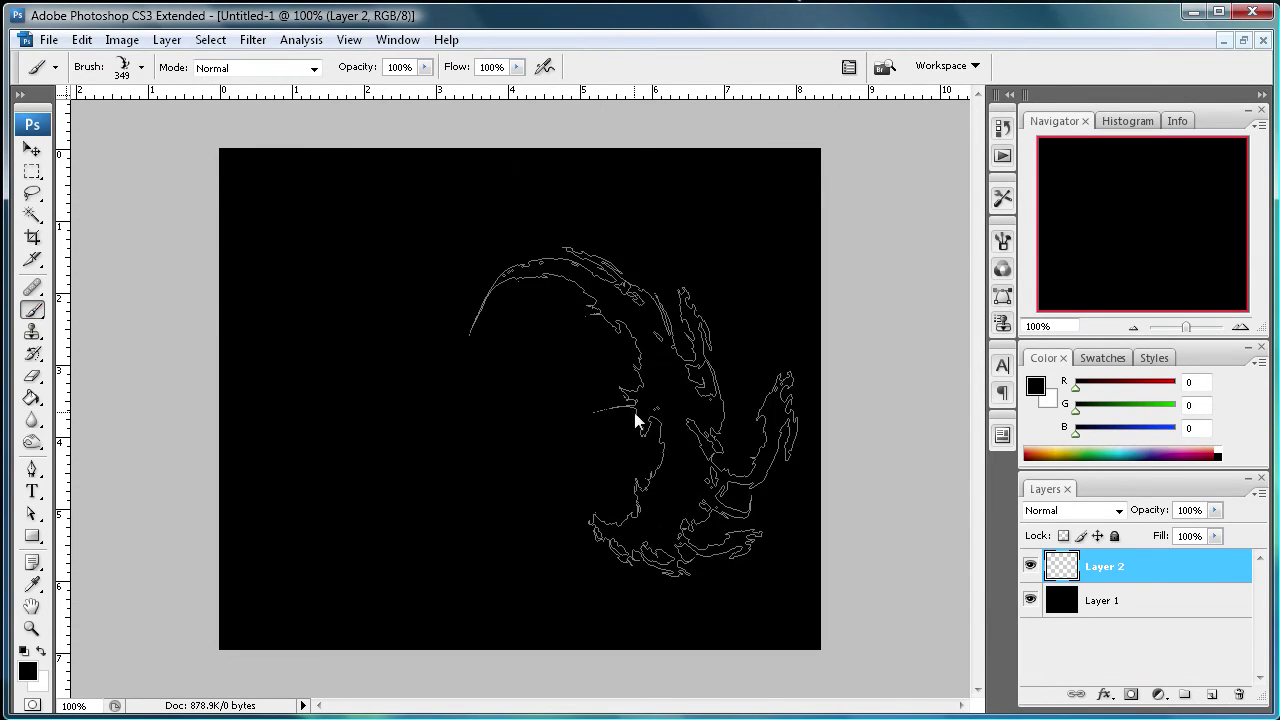
# Set the foreground colour to cyan 06b5f6 and stamp the abstract brush on Layer 2
pyautogui.click(27, 671)
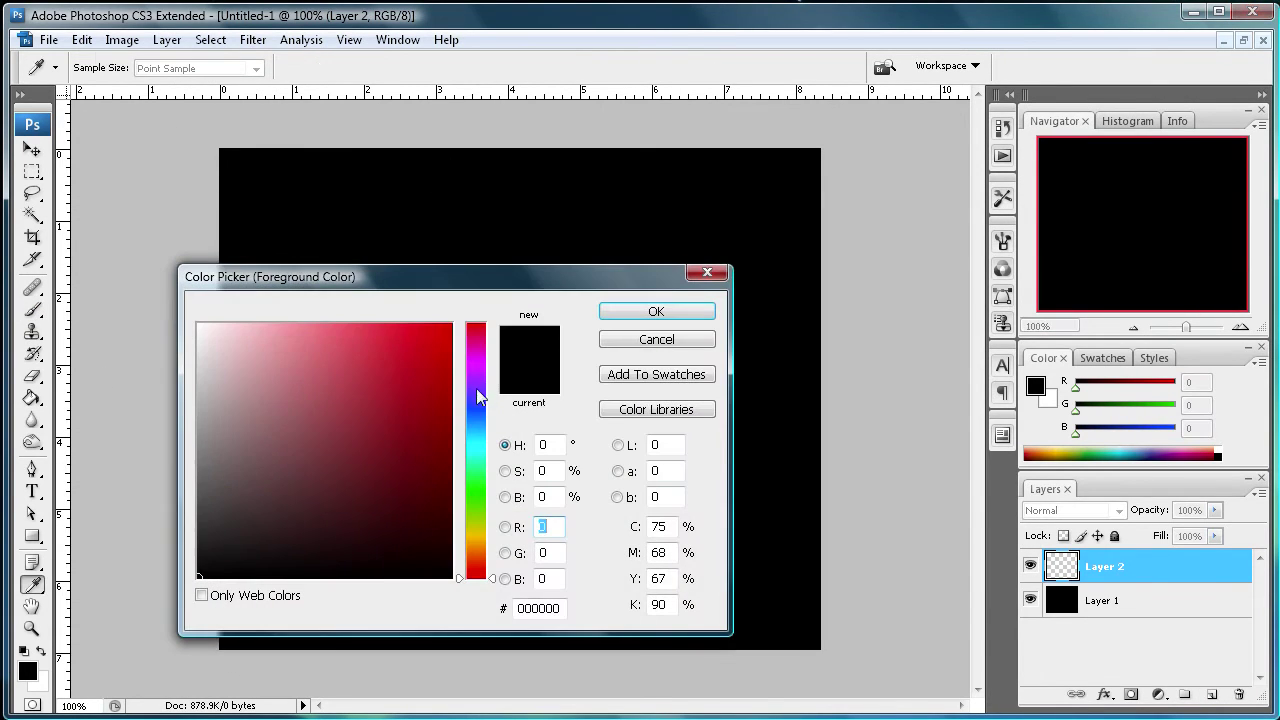
pyautogui.click(478, 442)
pyautogui.click(446, 332)
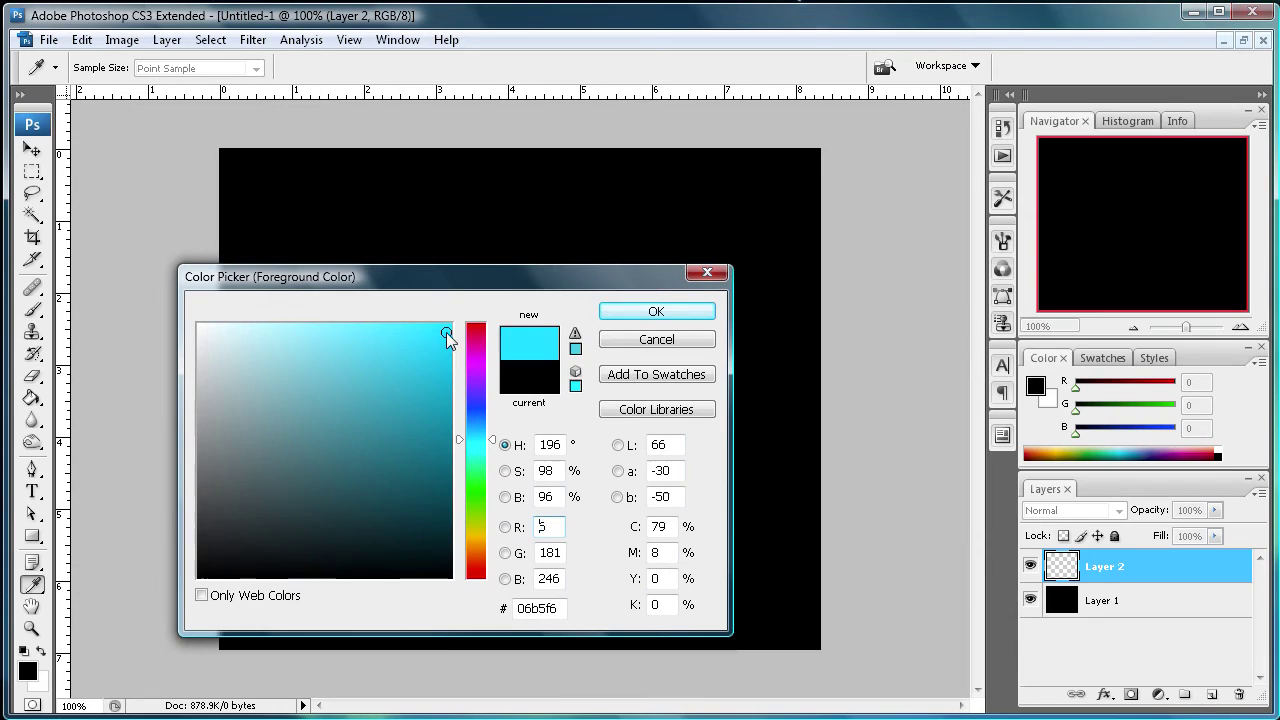
pyautogui.click(656, 311)
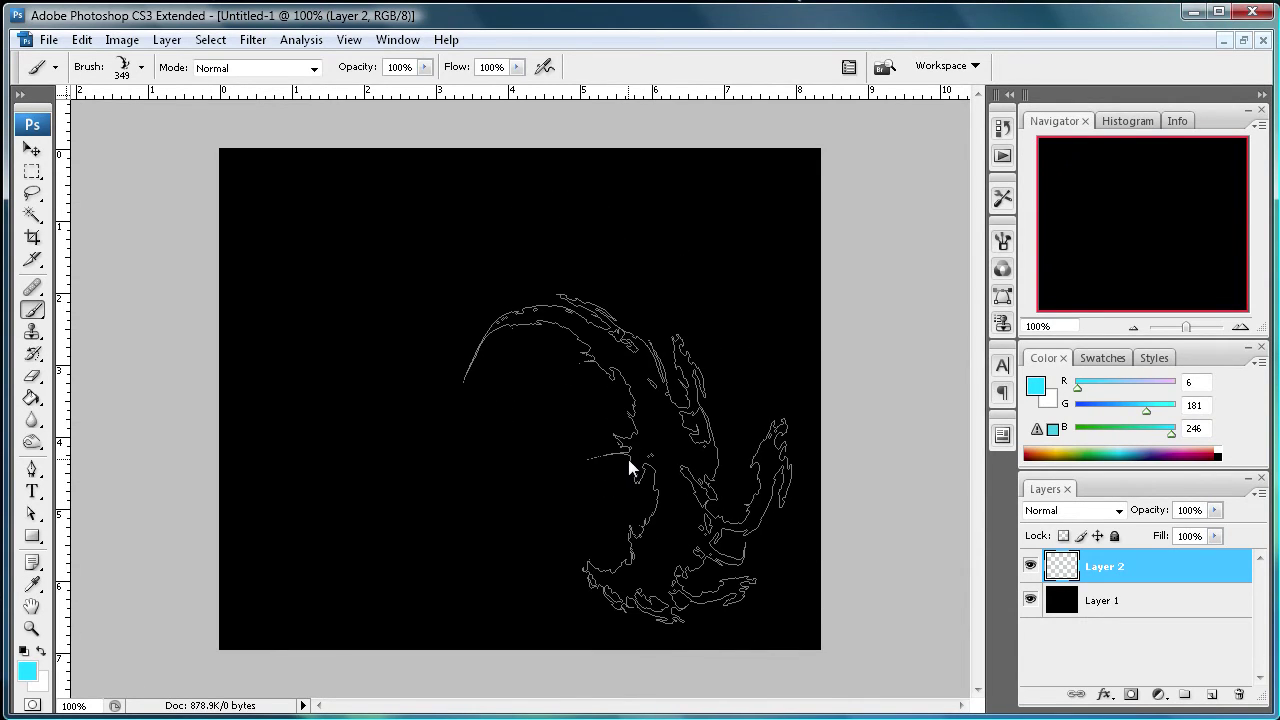
pyautogui.click(720, 525)
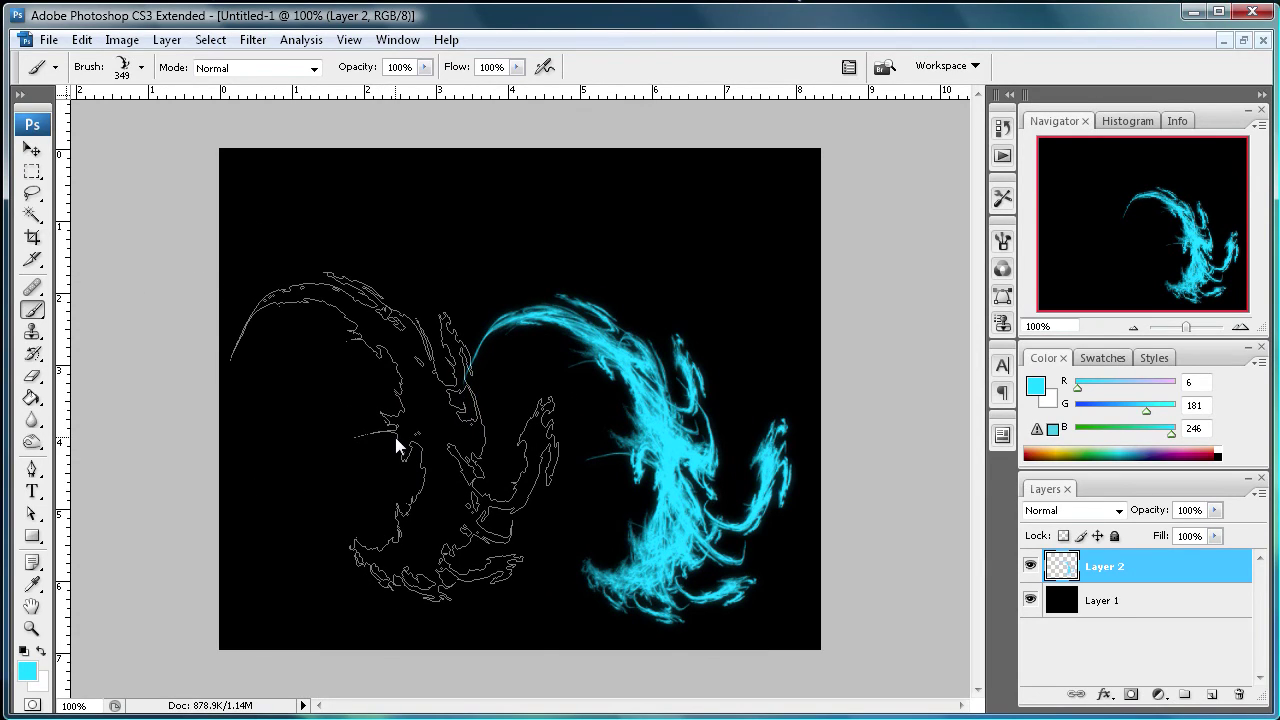
pyautogui.moveTo(421, 436); pyautogui.dragTo(100, 220)
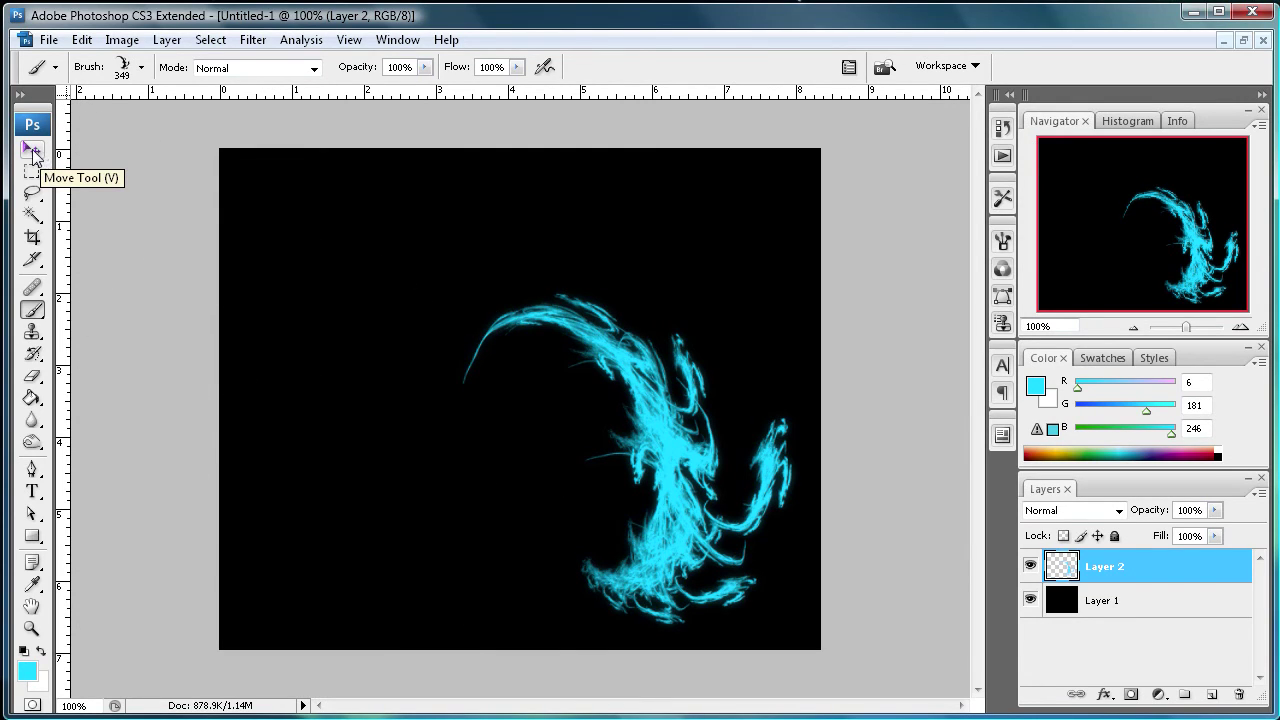
# Rotate the cyan stroke about 26.5° and reposition it toward the canvas's right side
pyautogui.click(33, 150)
pyautogui.moveTo(442, 268); pyautogui.dragTo(555, 236)
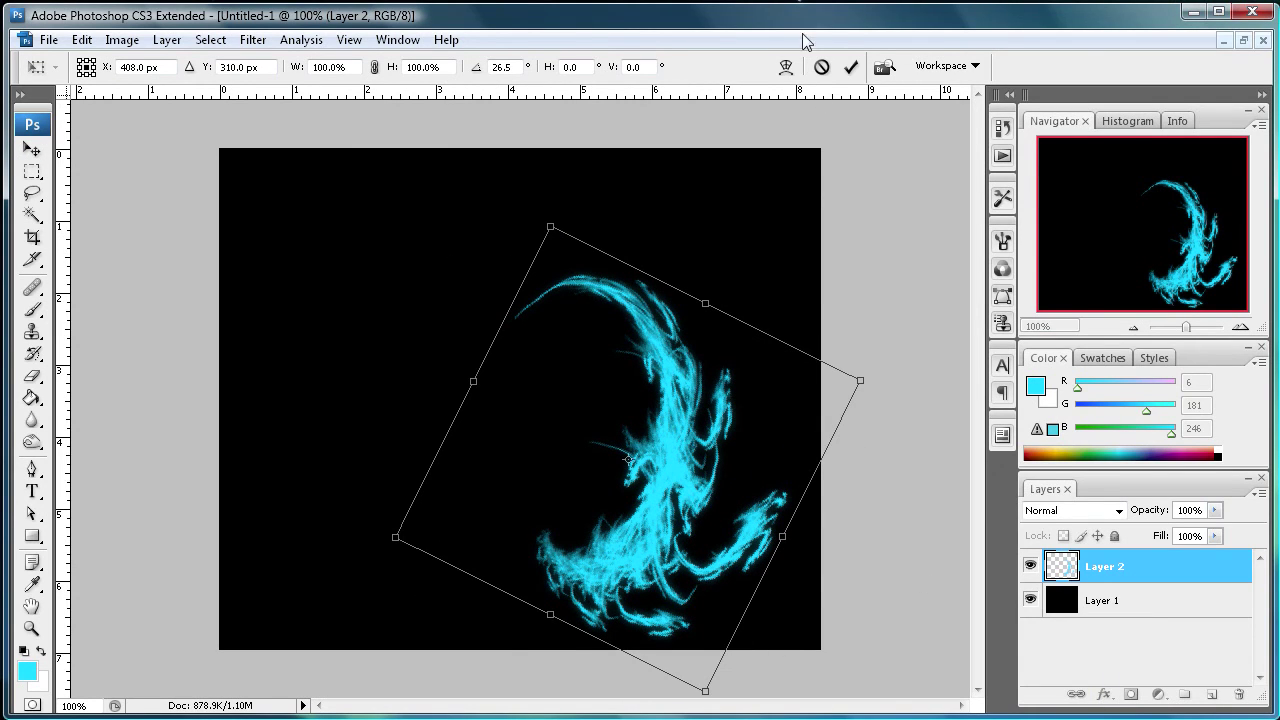
pyautogui.click(851, 67)
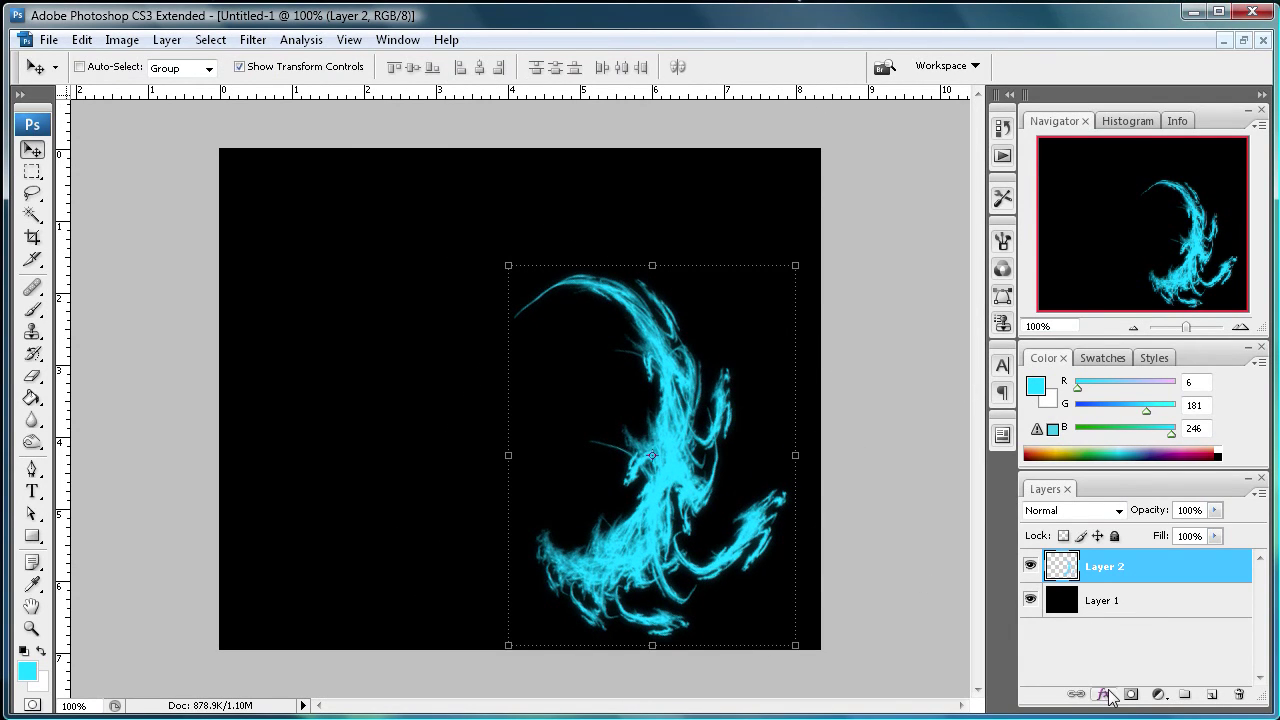
pyautogui.moveTo(630, 537); pyautogui.dragTo(664, 557)
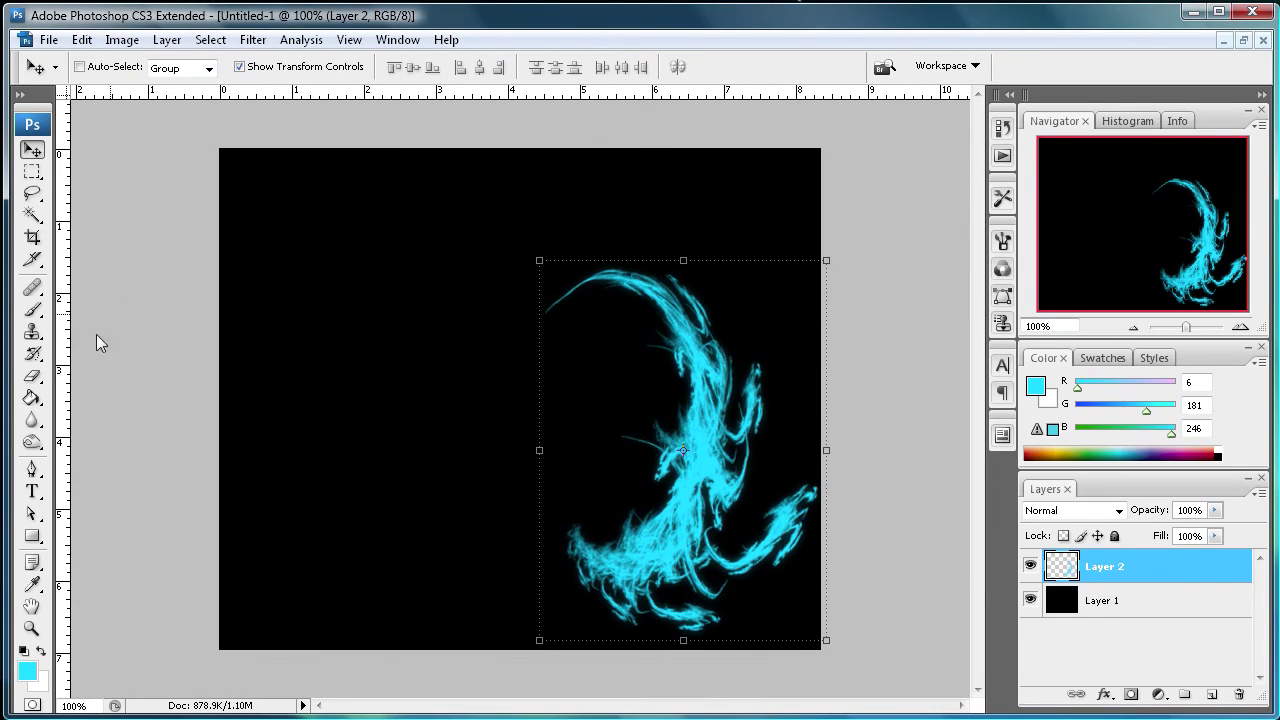
pyautogui.moveTo(720, 390); pyautogui.dragTo(711, 388)
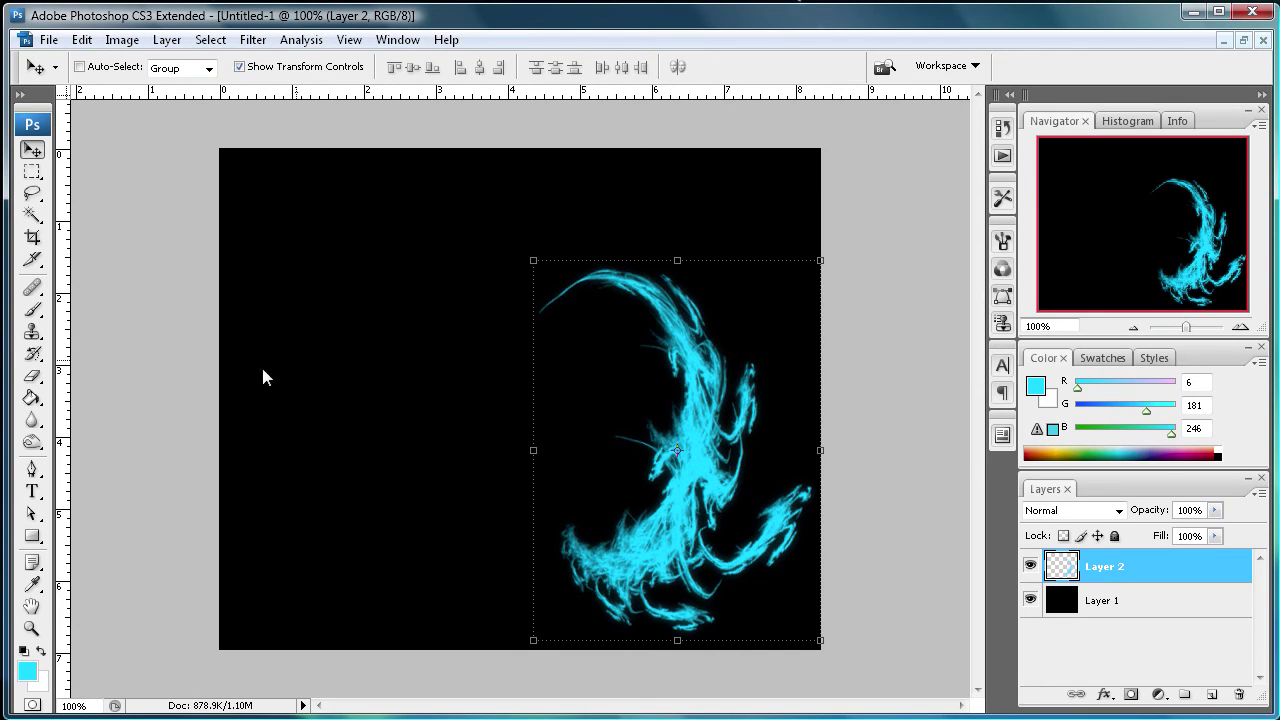